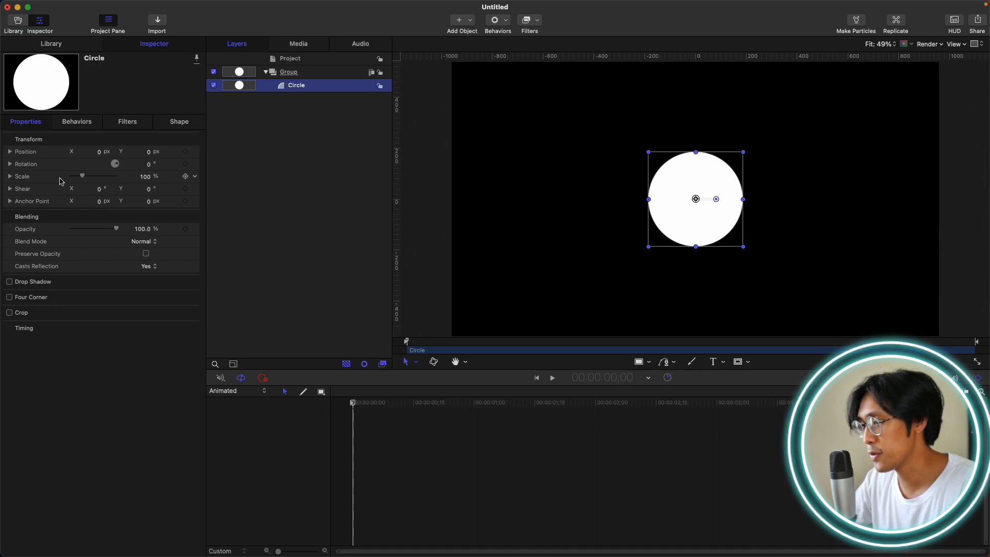
# Add keyframes to the circle's Scale at frame 0, frame 20 and 1;00.
pyautogui.click(185, 176)
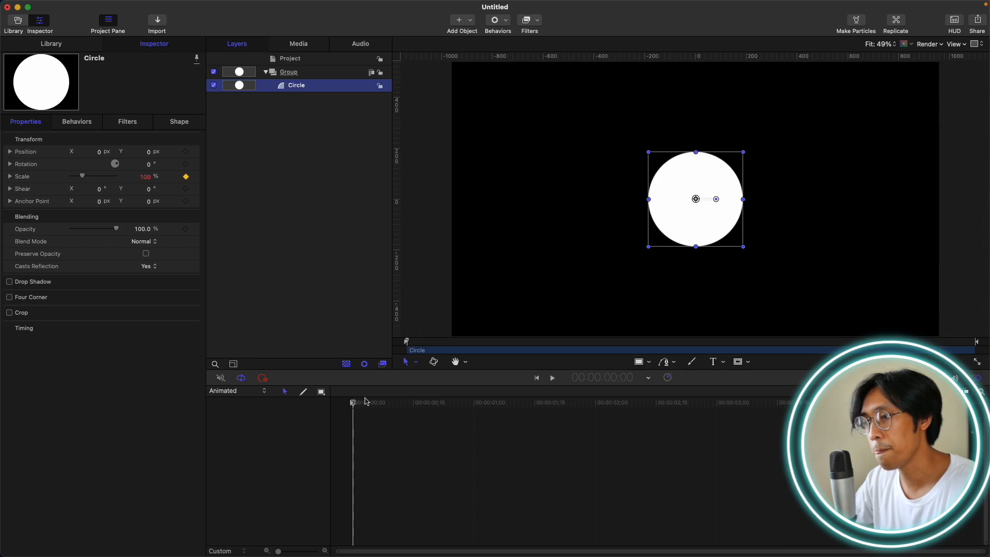
pyautogui.hotkey('shift', 'Right')
pyautogui.hotkey('shift', 'Right')
pyautogui.click(188, 176)
pyautogui.hotkey('shift', 'Right')
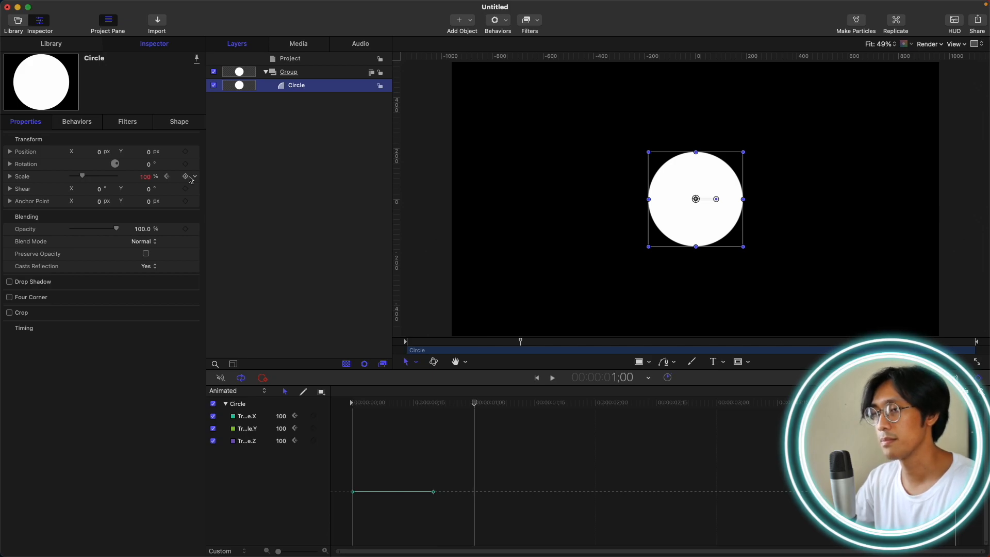
pyautogui.click(187, 177)
# Set the circle's Scale to 0% at the first keyframe and 138% at the frame 20 keyframe.
pyautogui.click(166, 176)
pyautogui.press('Home')
pyautogui.moveTo(83, 177); pyautogui.dragTo(15, 179)
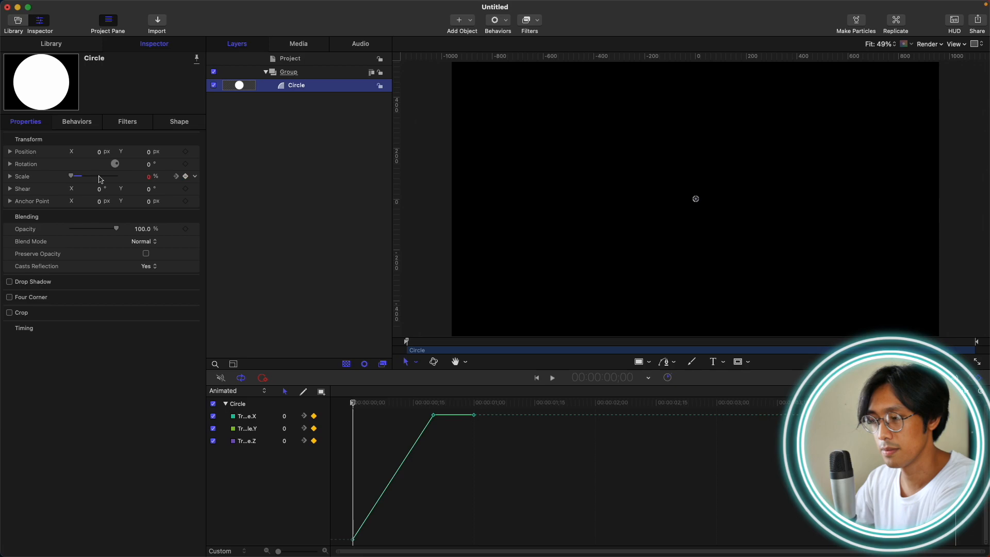
pyautogui.click(176, 177)
pyautogui.moveTo(147, 180); pyautogui.dragTo(157, 181)
# Change all the Scale keyframes to Bezier interpolation and adjust their handles into smooth curves easing into the peak and the final keyframe.
pyautogui.click(491, 413)
pyautogui.press('super+a')
pyautogui.rightClick(434, 415)
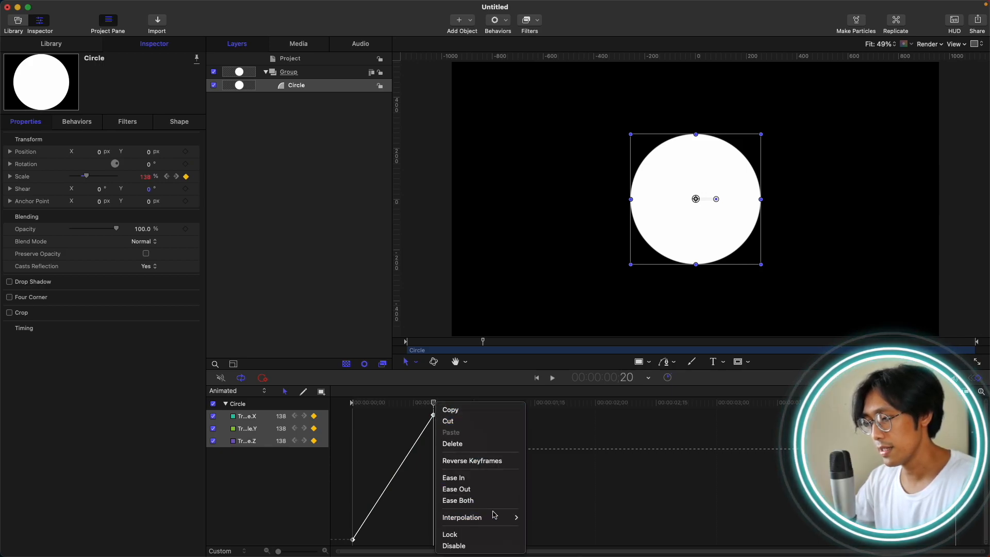
pyautogui.moveTo(496, 518)
pyautogui.click(568, 512)
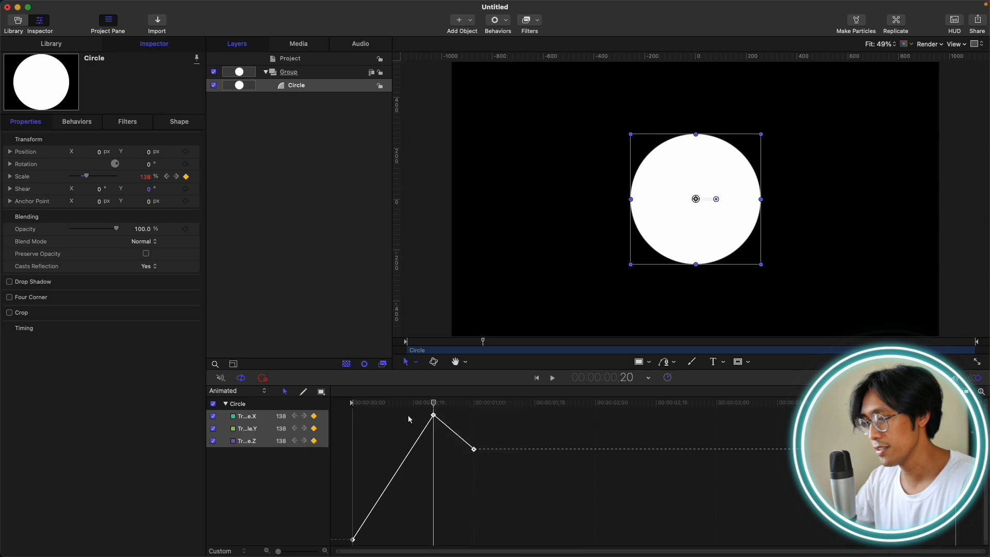
pyautogui.click(444, 476)
pyautogui.moveTo(485, 425); pyautogui.dragTo(371, 415)
pyautogui.moveTo(445, 432); pyautogui.dragTo(484, 460)
pyautogui.moveTo(460, 450); pyautogui.dragTo(440, 450)
# Play back and scrub through the circle's scale animation from the start to check the overshooting motion.
pyautogui.press('Home')
pyautogui.press('space')
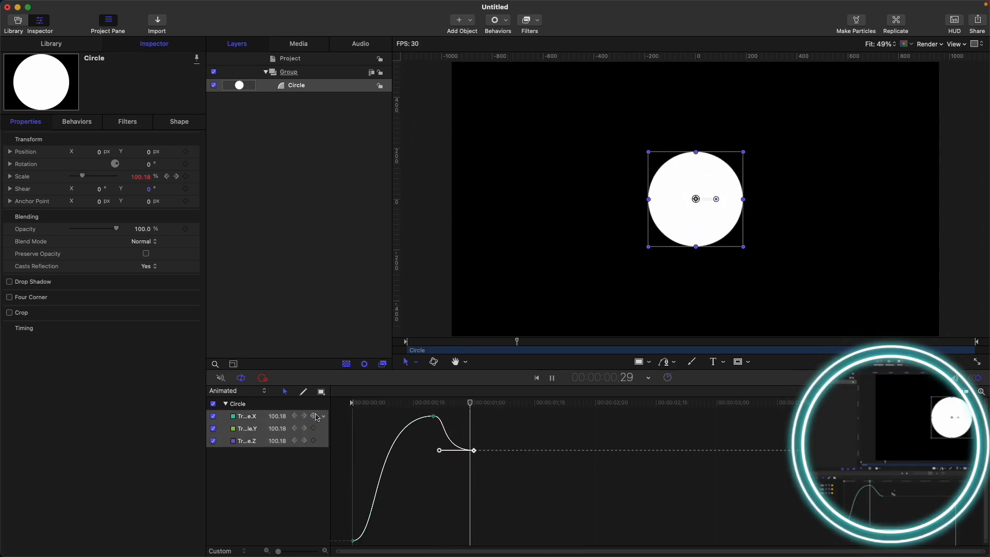
pyautogui.press('space')
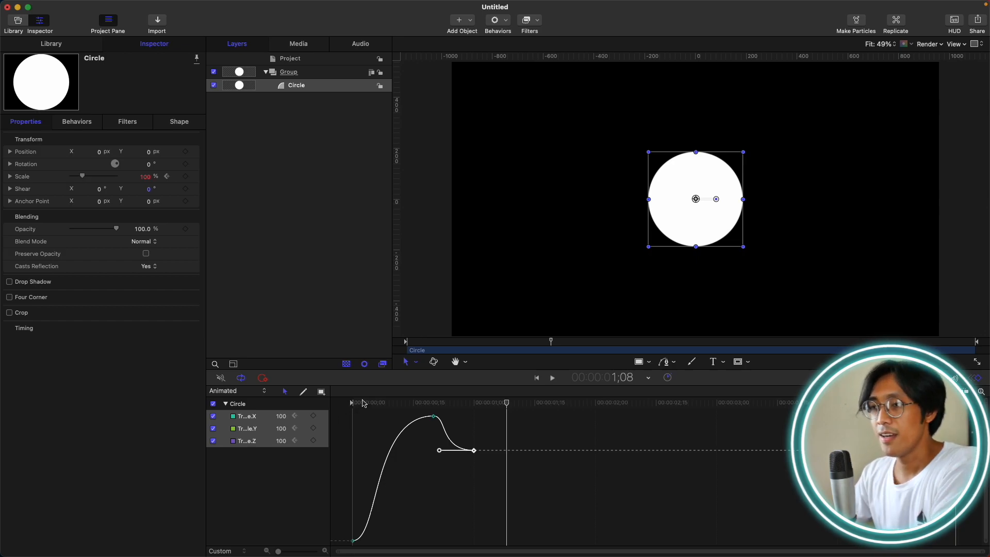
pyautogui.moveTo(430, 403); pyautogui.dragTo(295, 401)
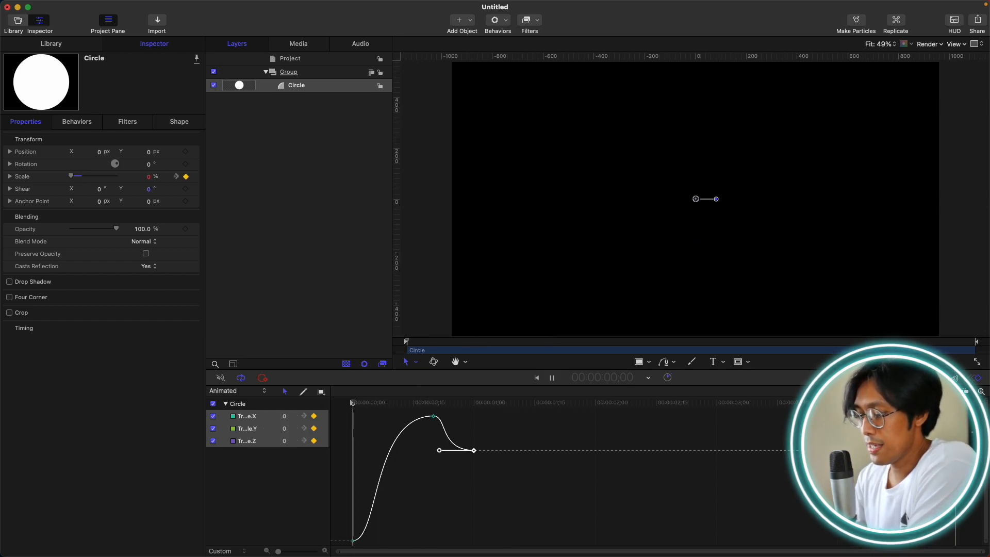
pyautogui.press('space')
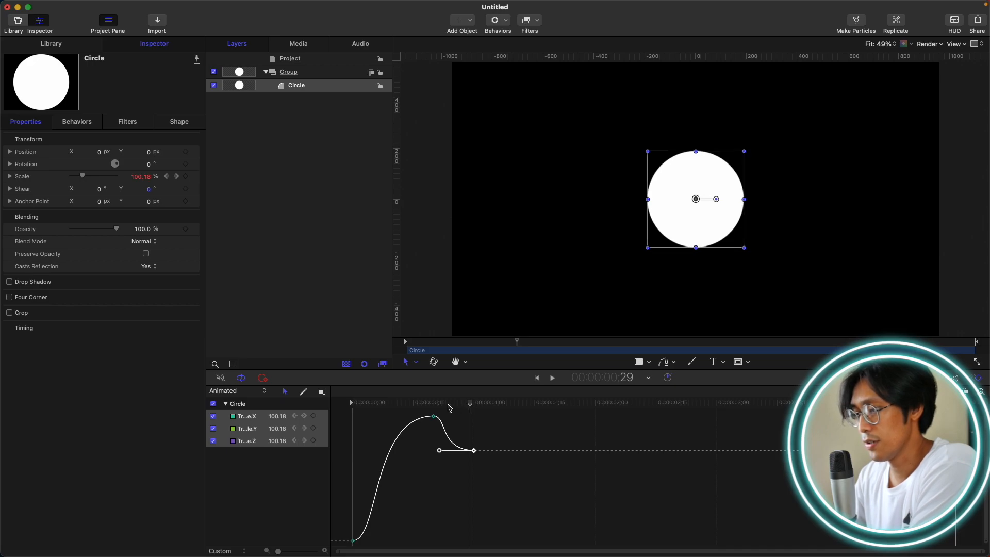
pyautogui.press('Home')
pyautogui.moveTo(356, 406); pyautogui.dragTo(461, 408)
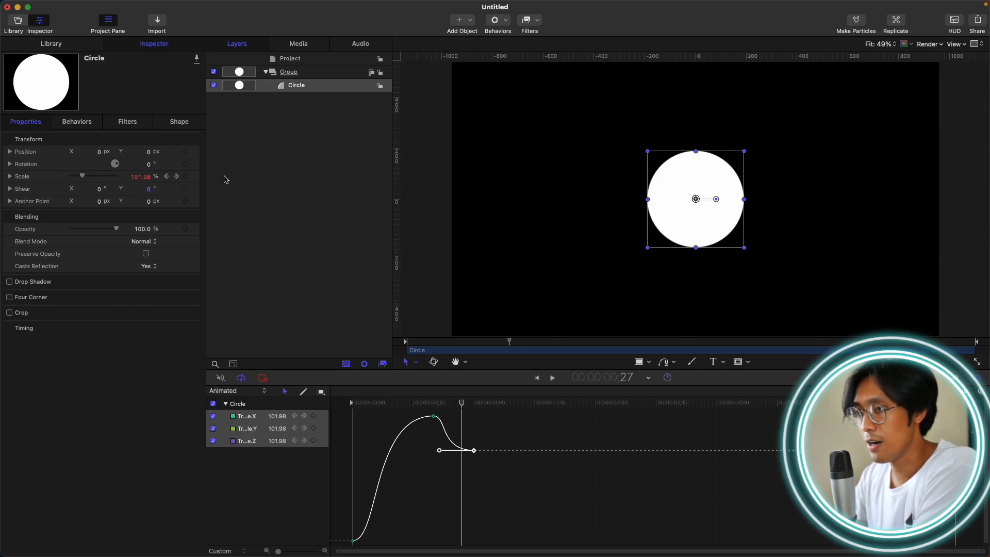
# Reset the circle's Scale parameter to remove its keyframed animation.
pyautogui.click(28, 178)
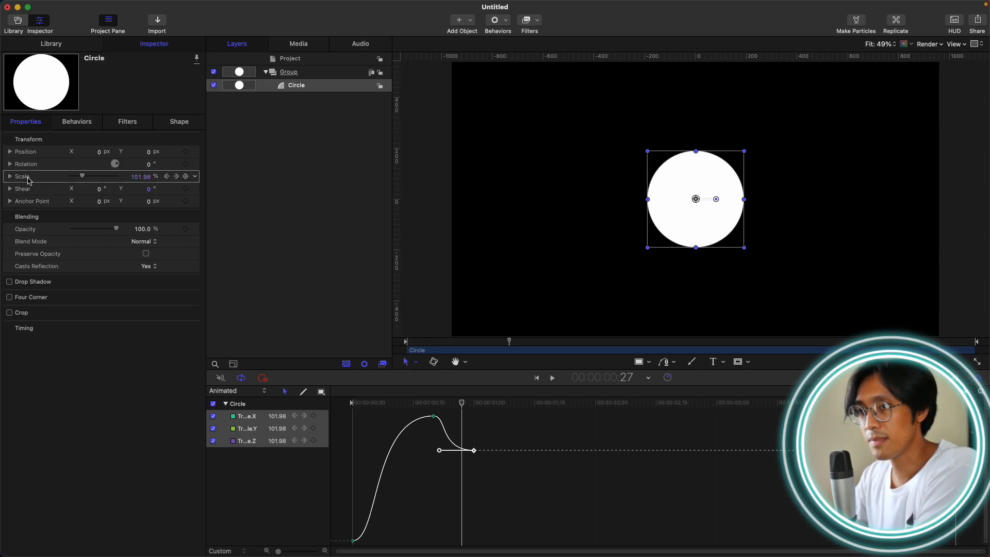
pyautogui.click(195, 178)
pyautogui.click(218, 180)
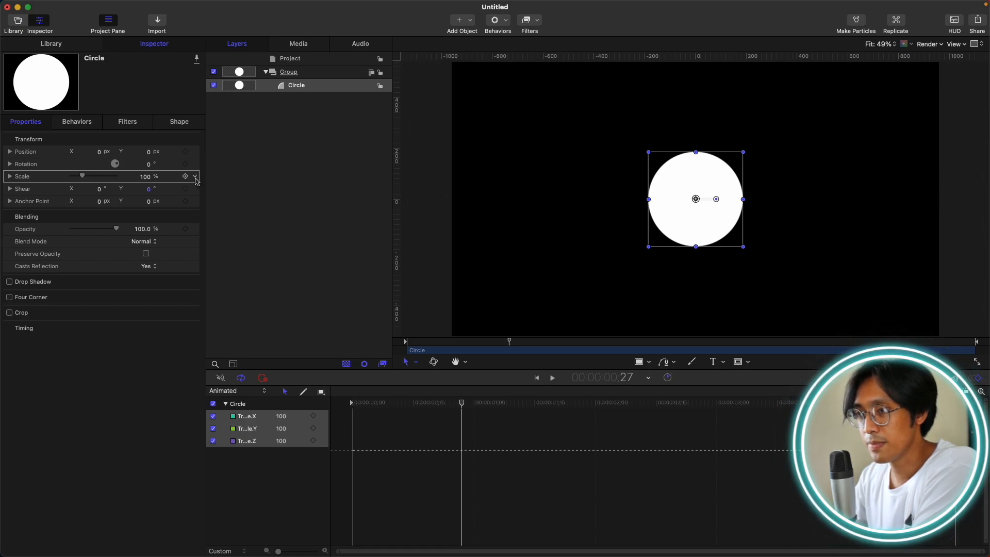
# Add an Overshoot parameter behavior to the circle's Scale and show the Timeline in place of the keyframe editor.
pyautogui.click(196, 177)
pyautogui.moveTo(235, 289)
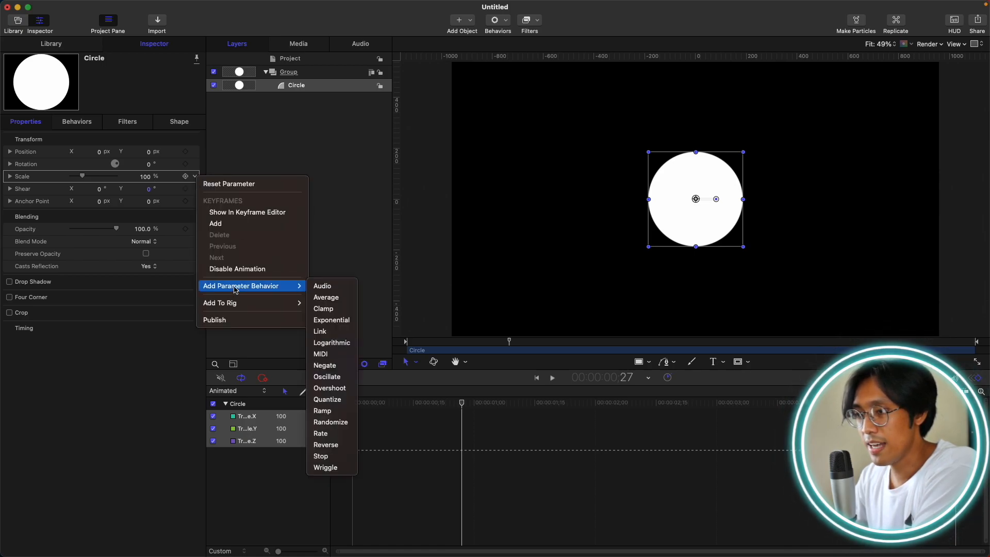
pyautogui.click(340, 389)
pyautogui.press('super+7')
pyautogui.press('super+8')
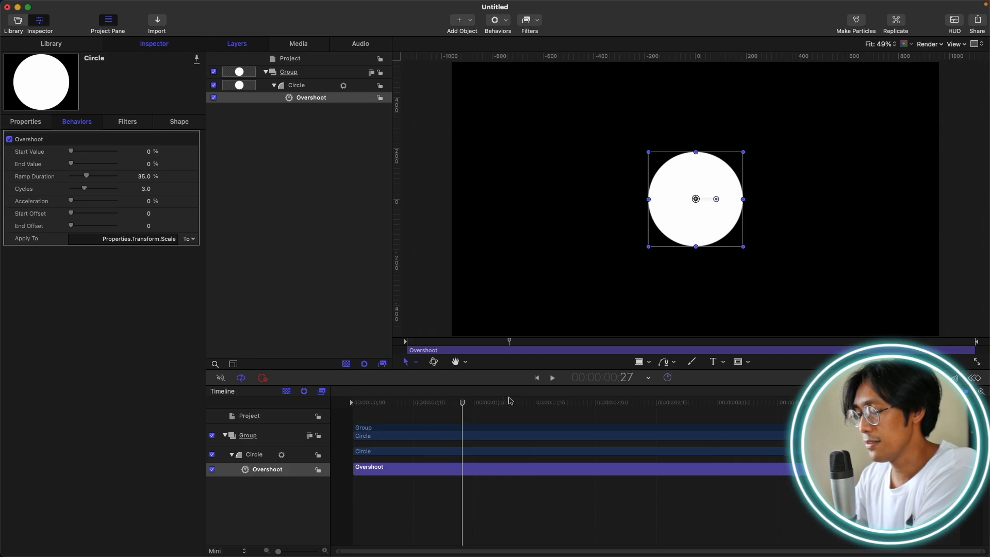
# Trim the end of the Overshoot behavior to 1;00.
pyautogui.press('Right')
pyautogui.press('Right')
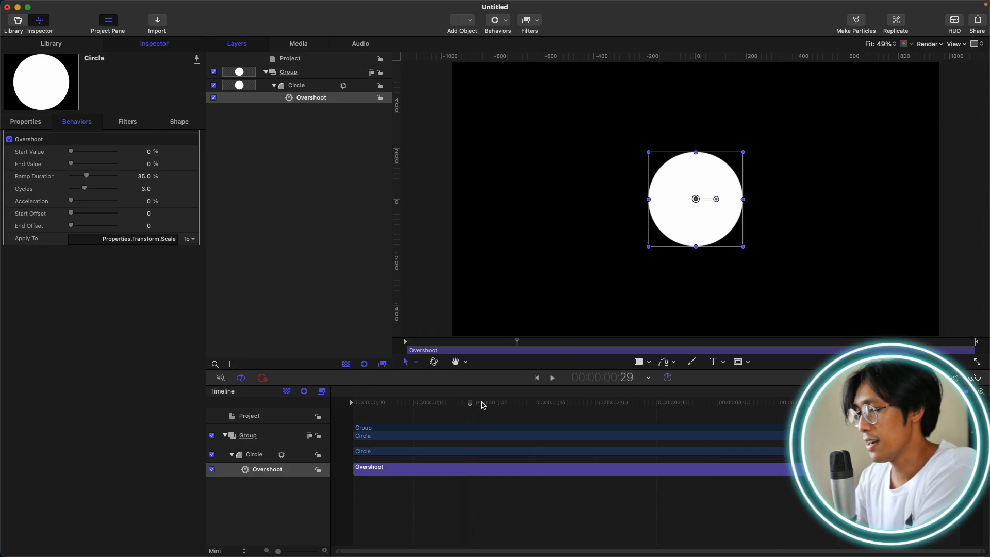
pyautogui.press('Right')
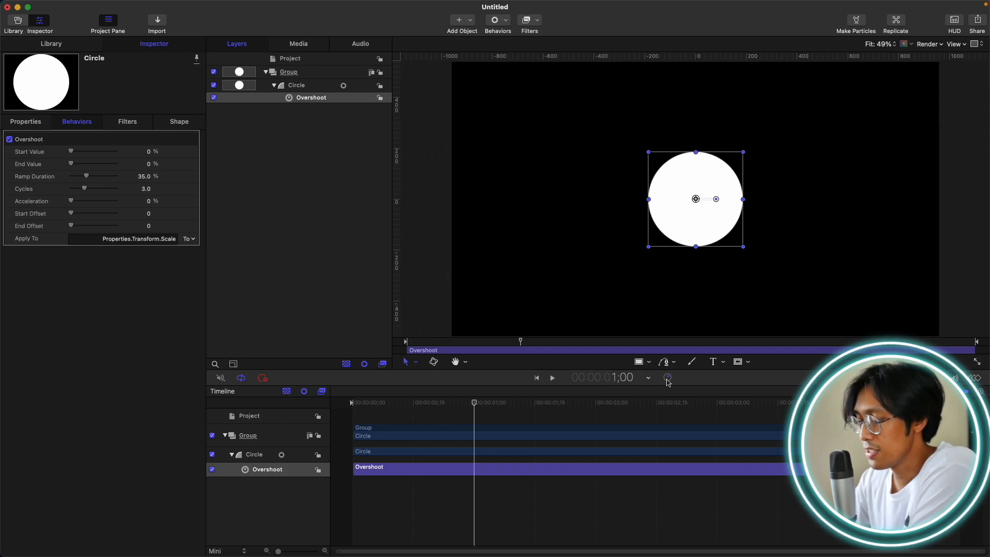
pyautogui.press('o')
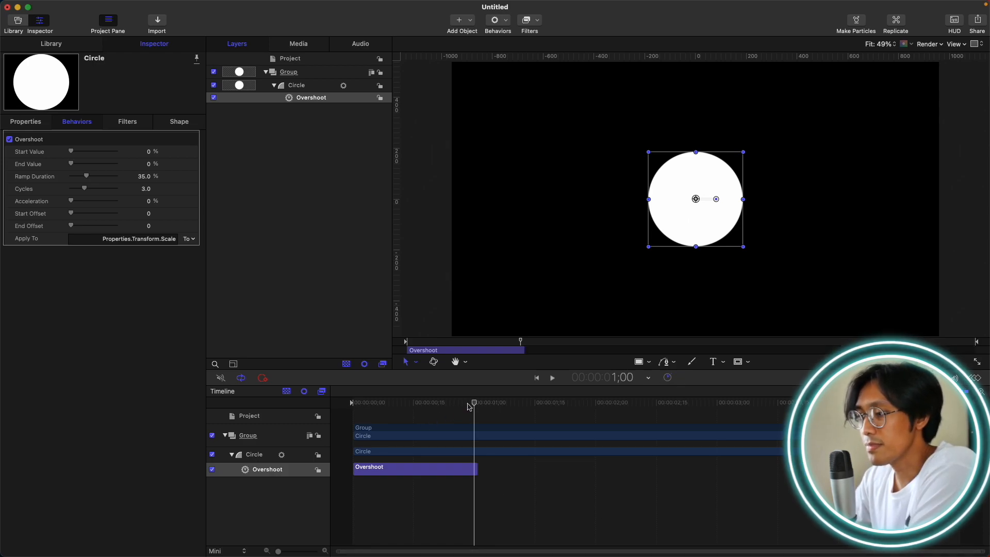
# Return to the first frame and set the Overshoot behavior's Start Value to -100%.
pyautogui.moveTo(470, 405); pyautogui.dragTo(356, 404)
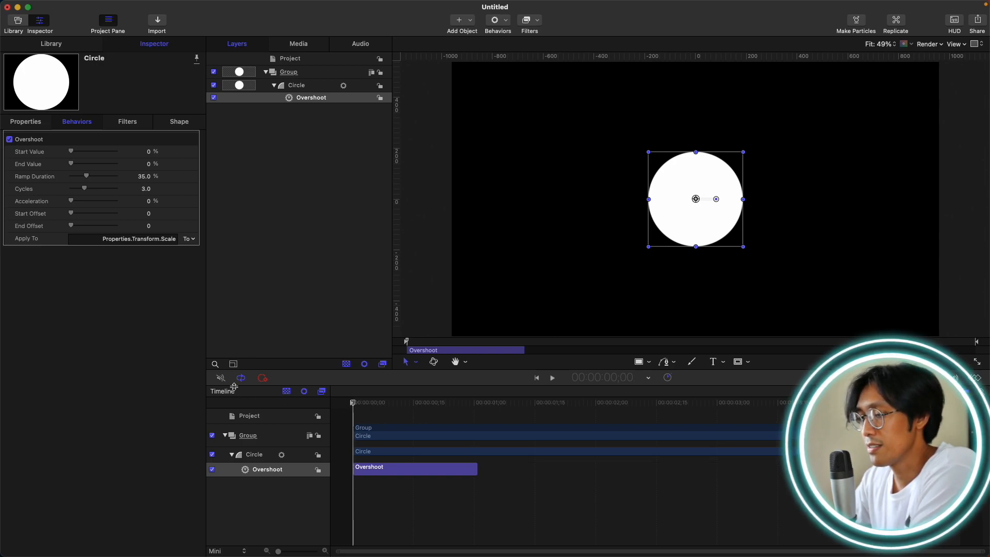
pyautogui.click(144, 155)
pyautogui.write('-100.0')
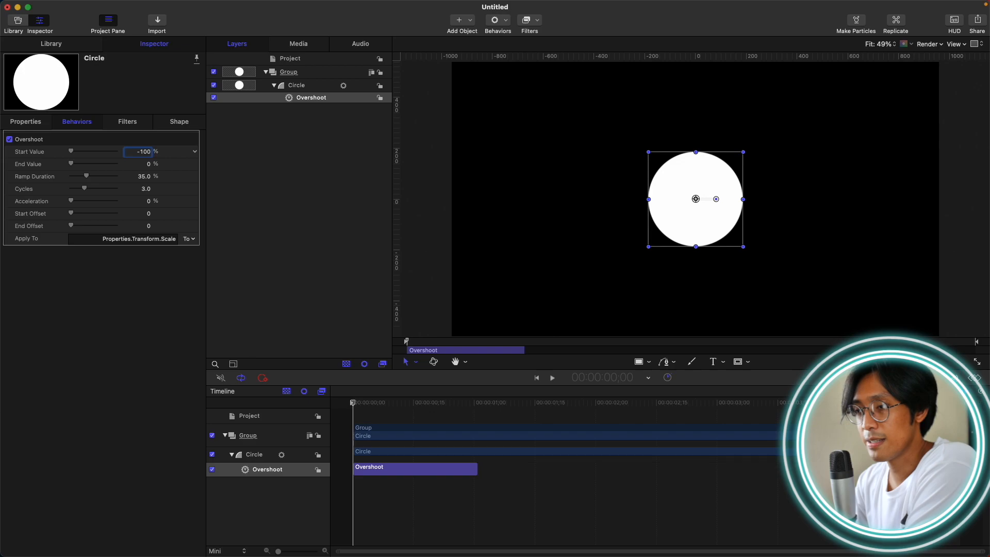
pyautogui.press('Return')
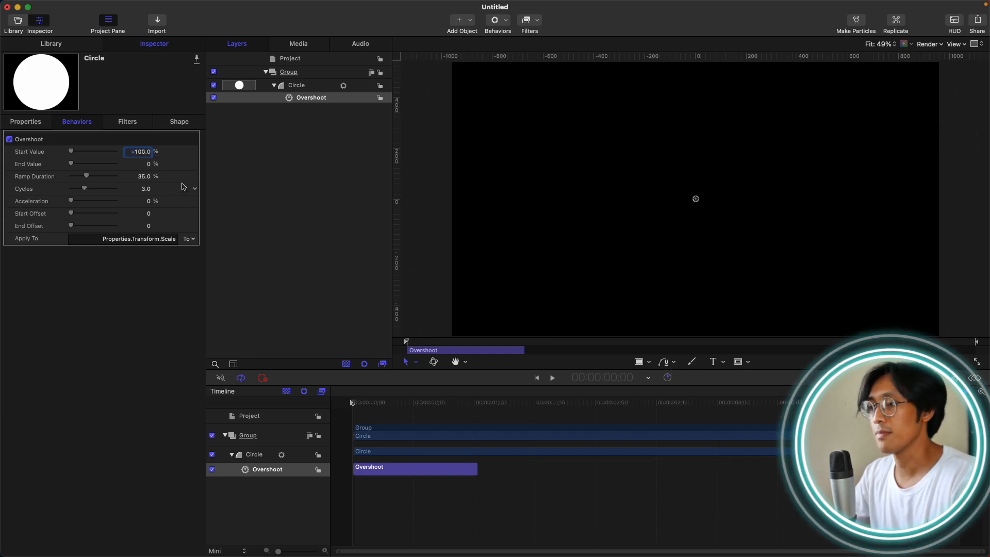
# Play back and scrub the Overshoot animation to check how the circle scales up.
pyautogui.press('space')
pyautogui.press('space')
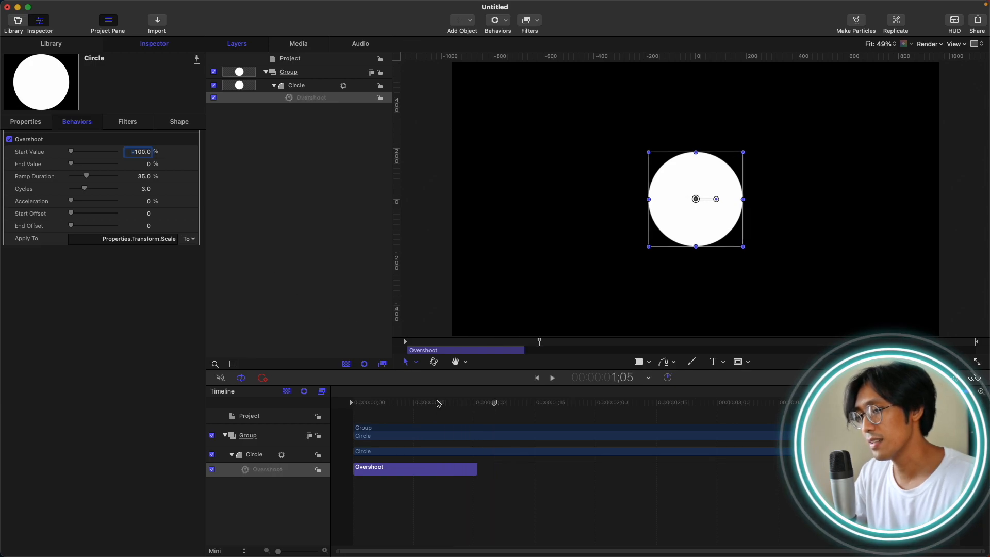
pyautogui.moveTo(469, 405)
pyautogui.mouseDown()
pyautogui.moveTo(334, 406)
pyautogui.moveTo(449, 408)
pyautogui.mouseUp()
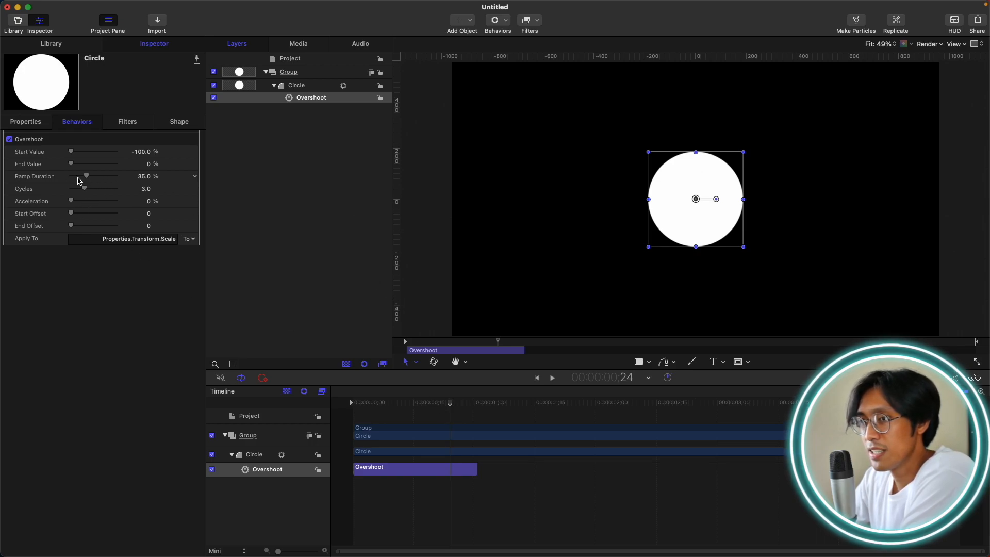
# Reduce the Overshoot's Ramp Duration to 15.42% and Cycles to 1.67, and preview the animation from the start.
pyautogui.moveTo(86, 176); pyautogui.dragTo(79, 190)
pyautogui.moveTo(447, 405); pyautogui.dragTo(253, 414)
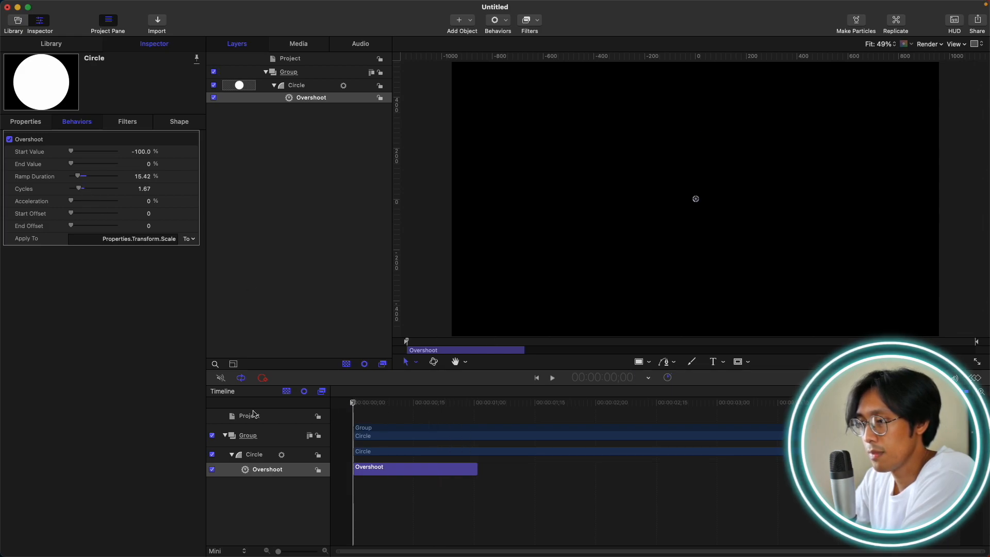
pyautogui.press('space')
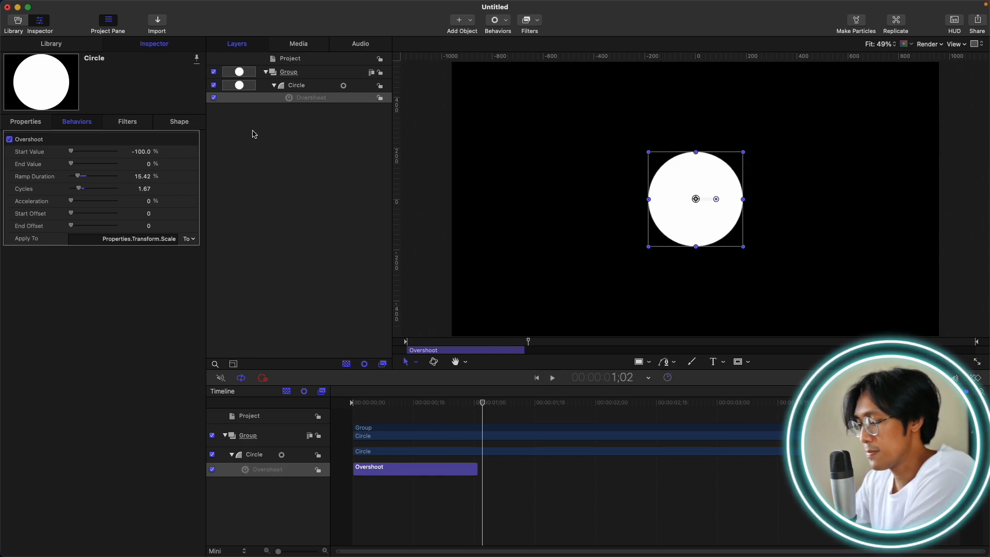
# Delete the Overshoot behavior from the circle and return the playhead to the first frame.
pyautogui.press('Delete')
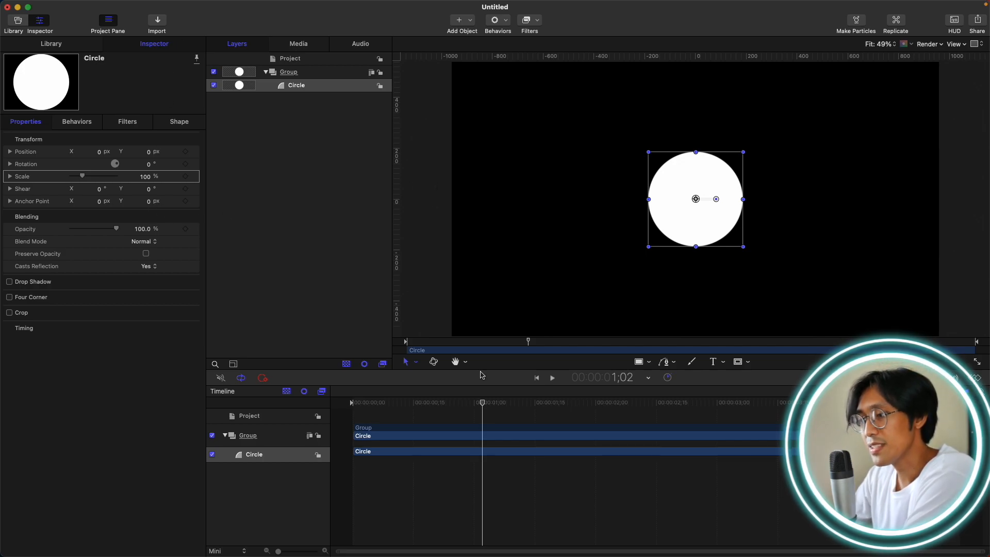
pyautogui.moveTo(479, 408); pyautogui.dragTo(240, 411)
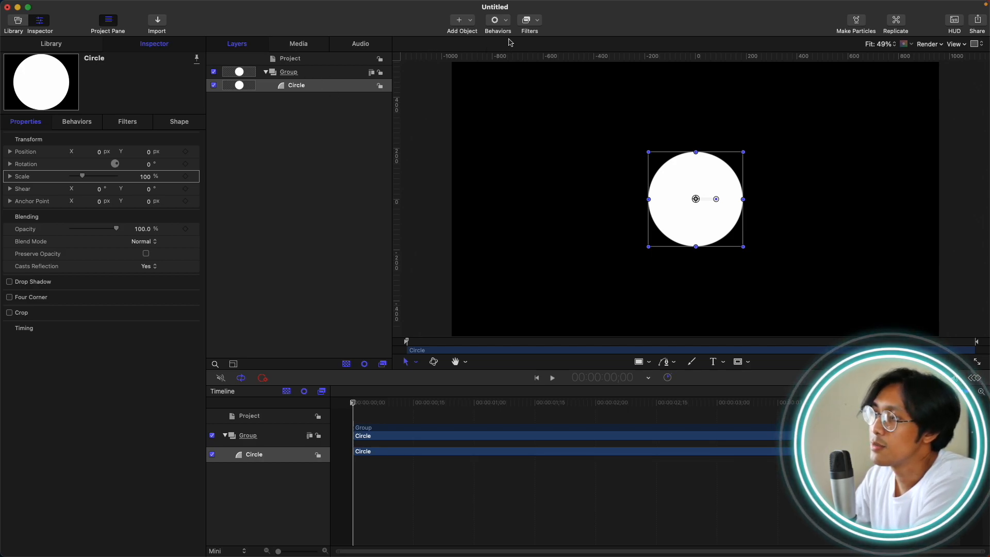
# Apply the Basic Motion behavior Fade In/Fade Out to the circle.
pyautogui.click(503, 20)
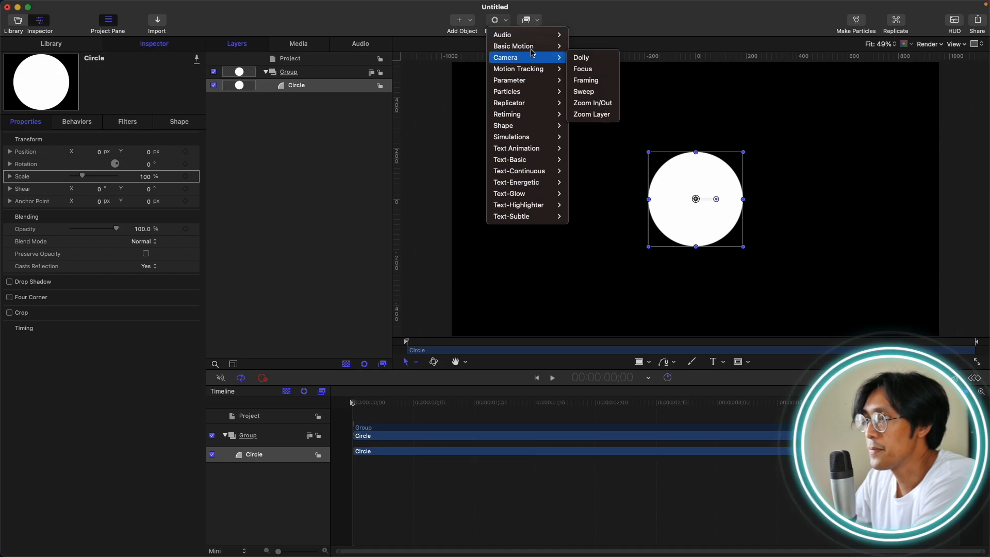
pyautogui.moveTo(537, 45)
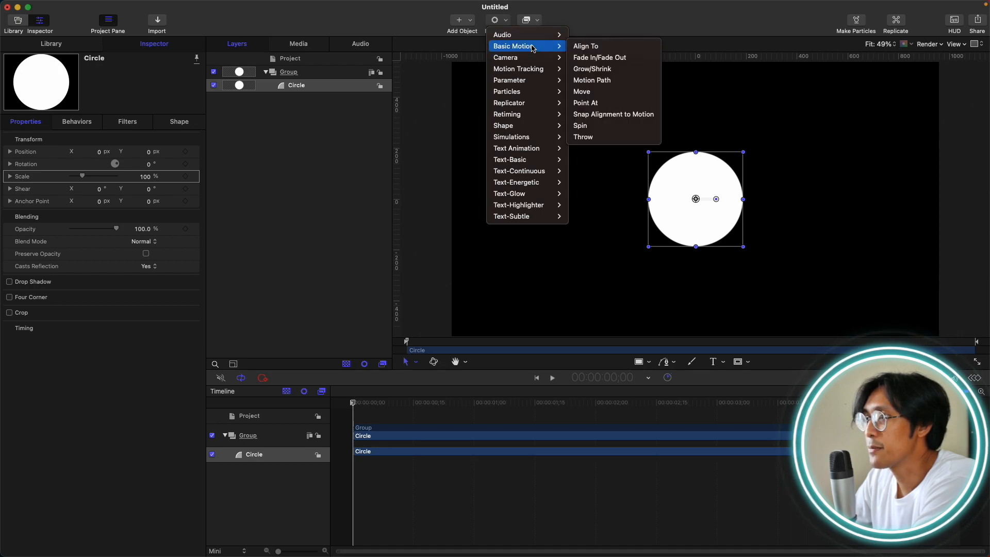
pyautogui.click(602, 59)
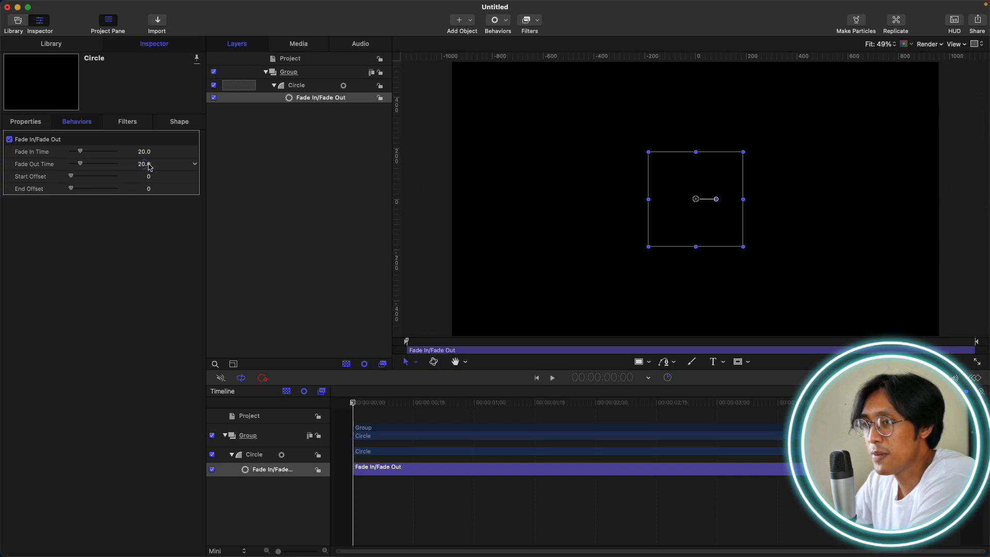
# Preview the circle's fade-in and fade-out, and delete the Fade In/Fade Out behavior.
pyautogui.press('space')
pyautogui.press('Left')
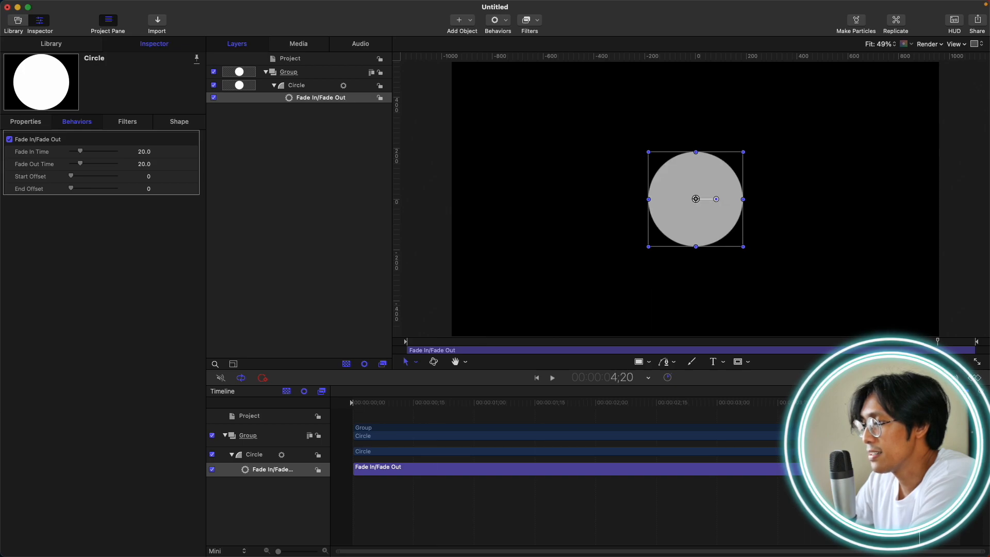
pyautogui.press('Right')
pyautogui.press('Right')
pyautogui.press('Right')
pyautogui.press('Right')
pyautogui.press('Right')
pyautogui.press('Right')
pyautogui.press('Right')
pyautogui.press('Right')
pyautogui.press('Right')
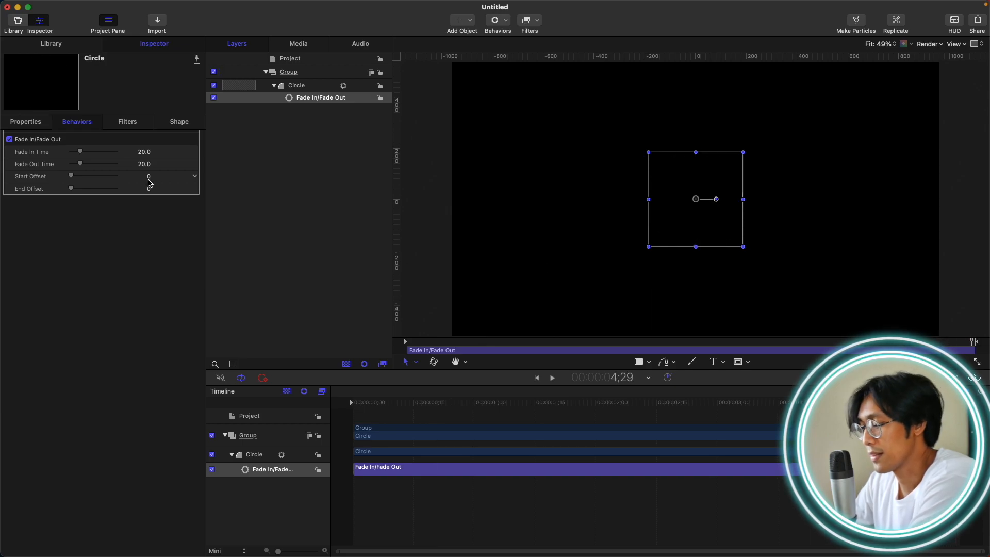
pyautogui.press('Delete')
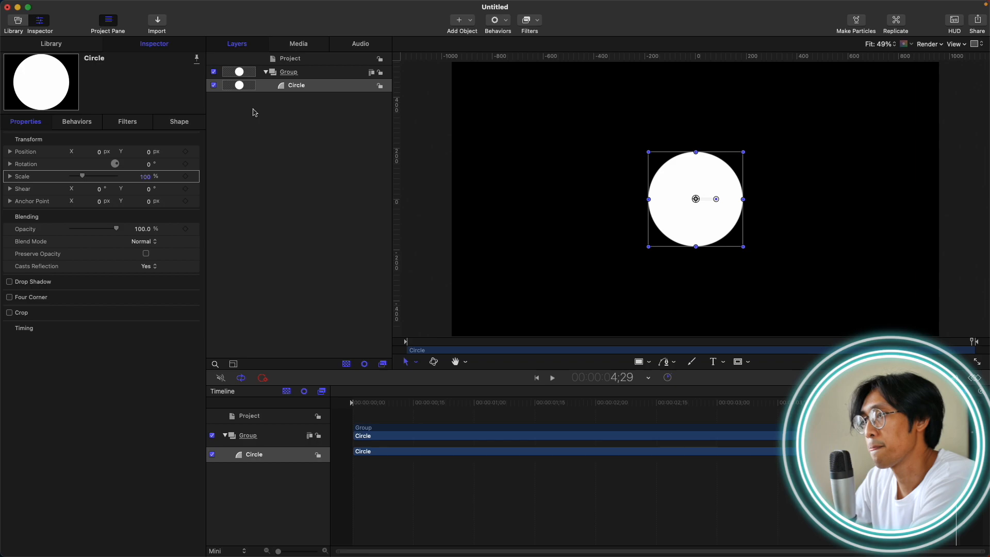
# From the first frame, add a Randomize parameter behavior to the group's Position.
pyautogui.click(307, 75)
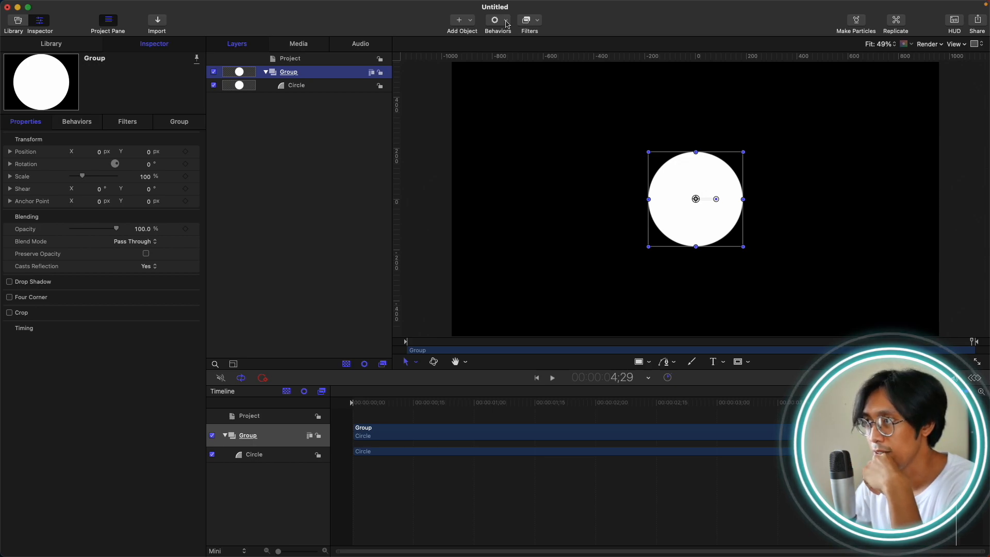
pyautogui.press('Home')
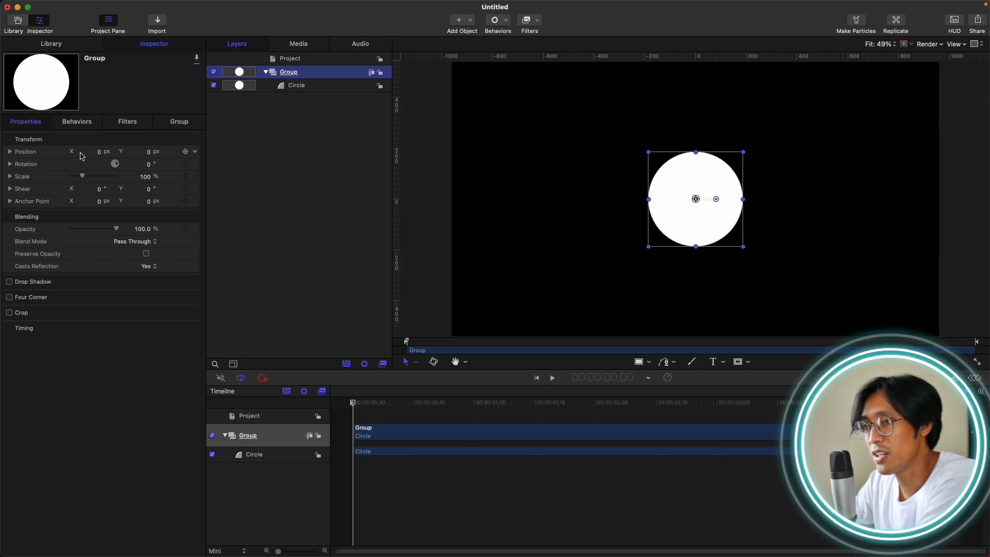
pyautogui.click(35, 153)
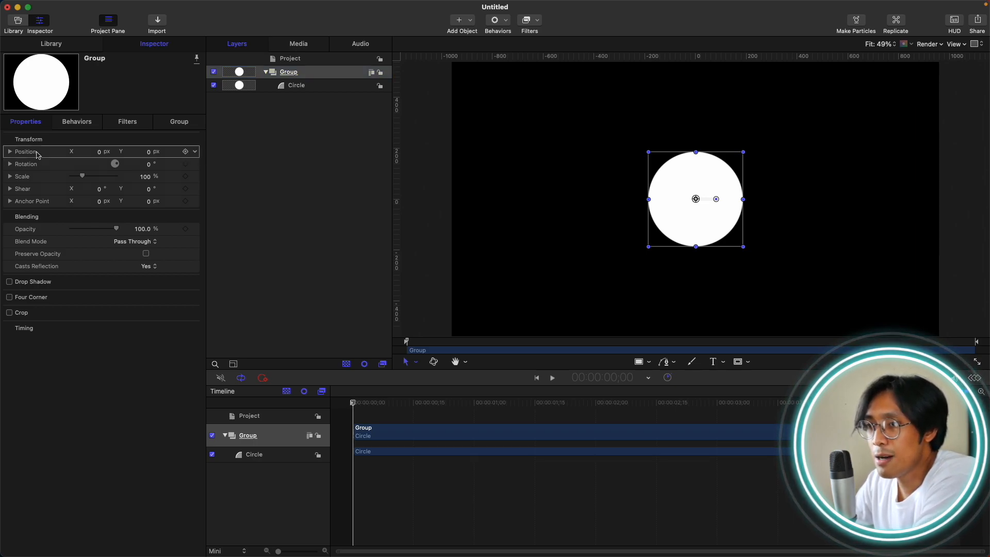
pyautogui.click(195, 152)
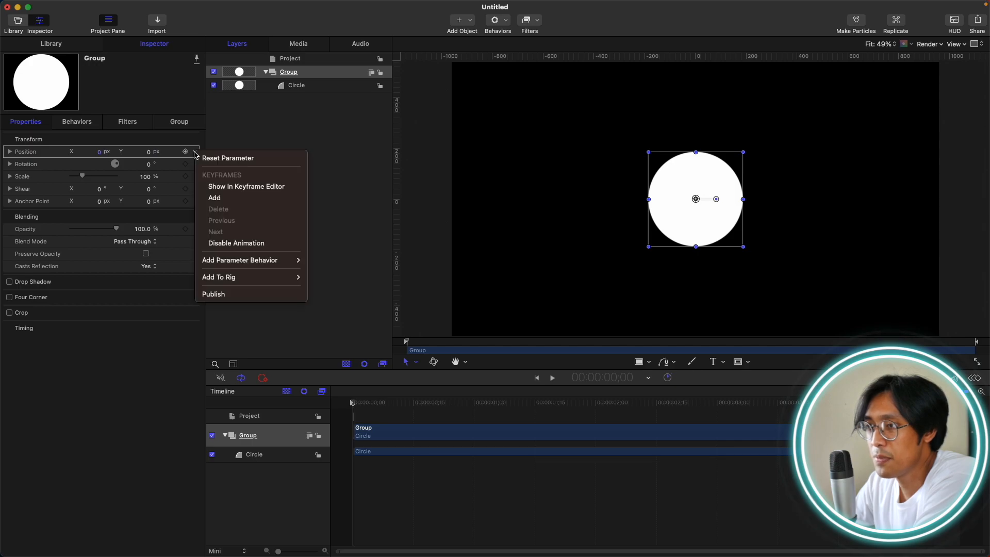
pyautogui.moveTo(279, 260)
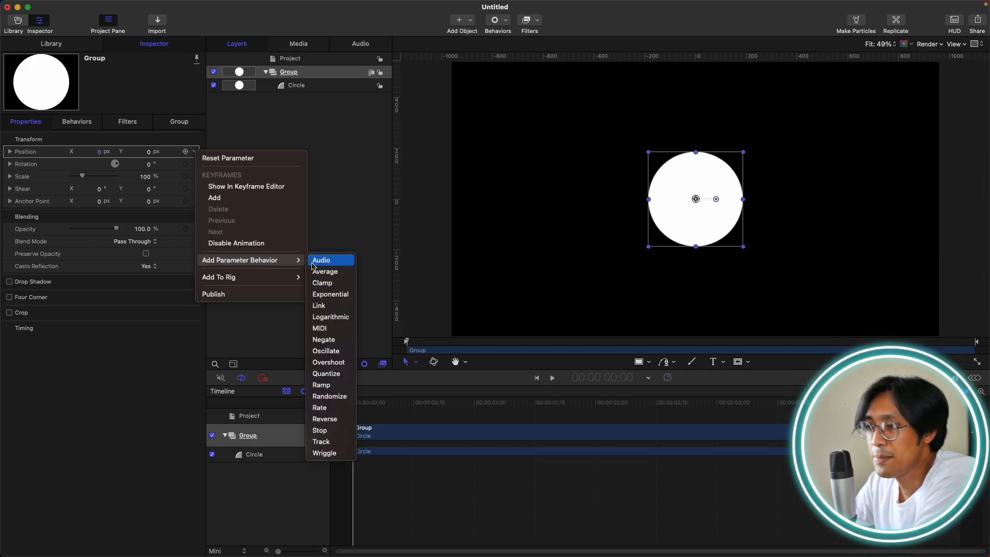
pyautogui.click(345, 394)
# During playback, set the Randomize behavior's Amount to 24 px, Frequency to 6.0 and Noisiness to 0.24.
pyautogui.press('space')
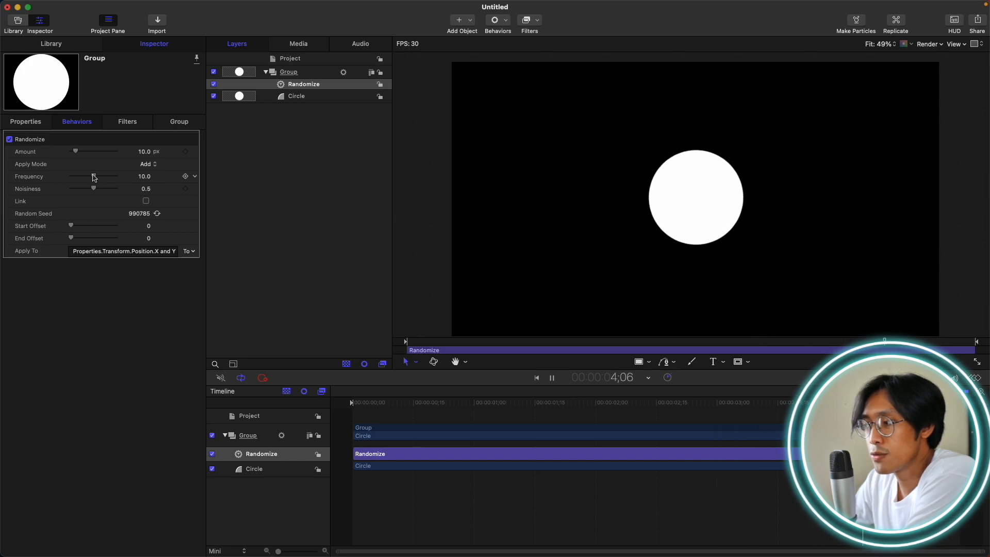
pyautogui.moveTo(94, 178); pyautogui.dragTo(89, 154)
pyautogui.moveTo(95, 189); pyautogui.dragTo(83, 189)
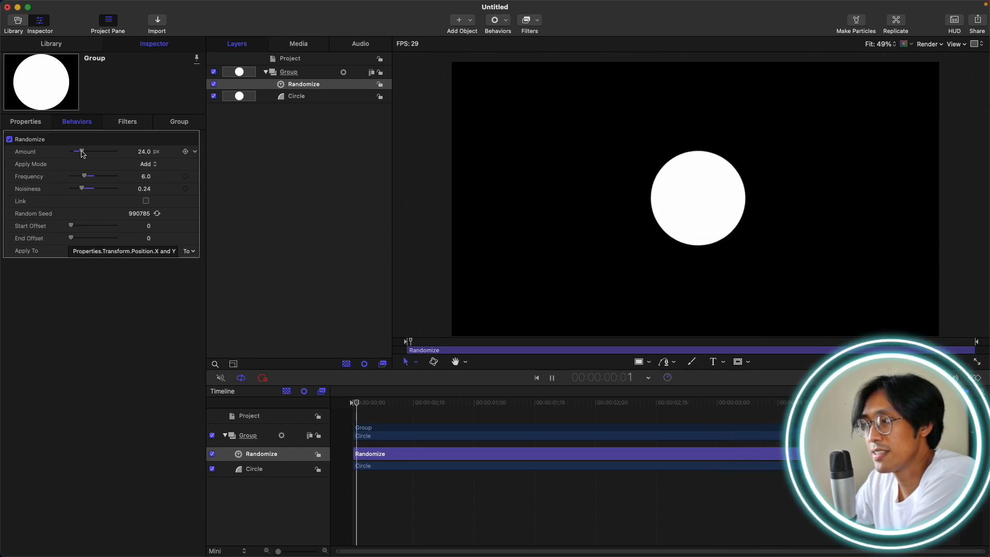
# Delete the Randomize behavior, stop playback and return the playhead to the first frame.
pyautogui.press('Delete')
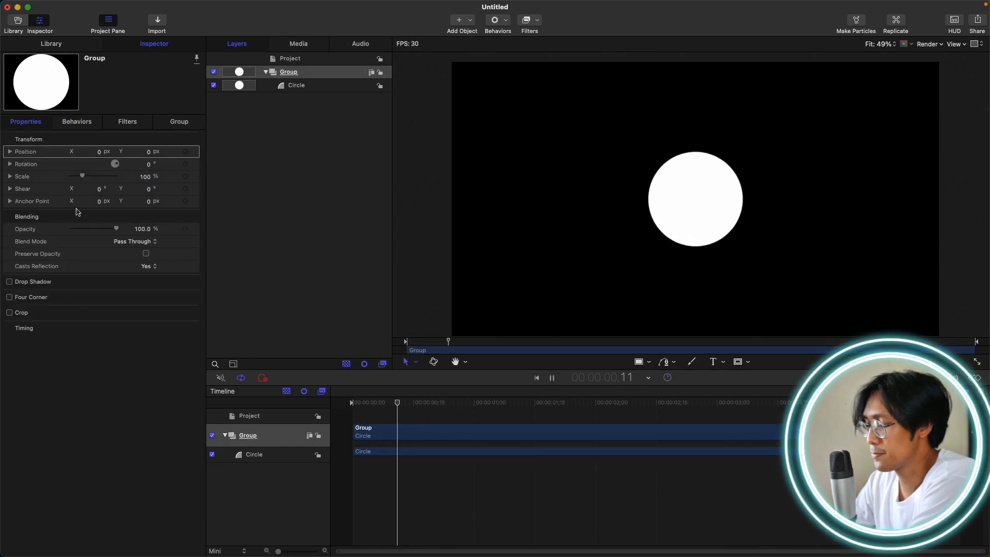
pyautogui.press('space')
pyautogui.press('Home')
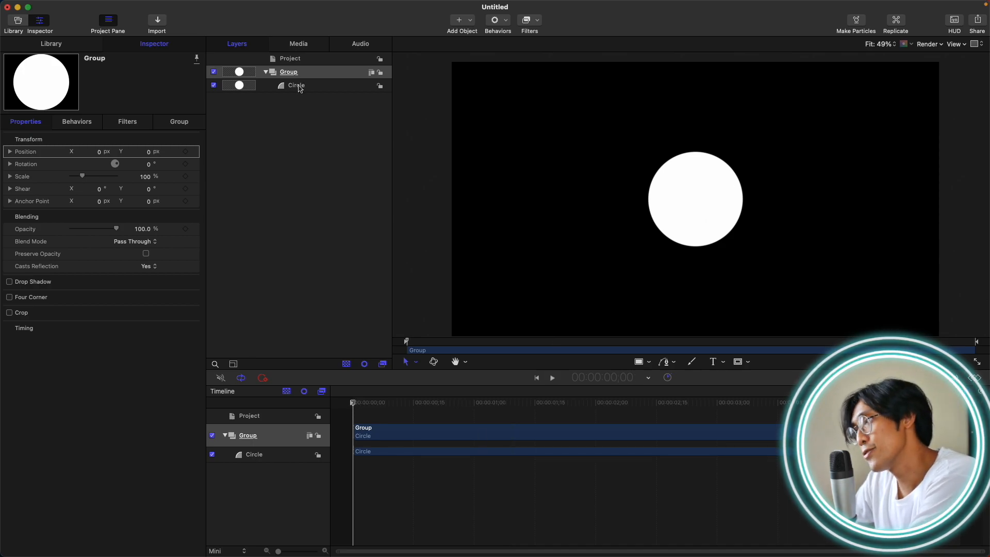
# Delete the circle and add the text "MOTION TIME" to the group in its place.
pyautogui.click(299, 86)
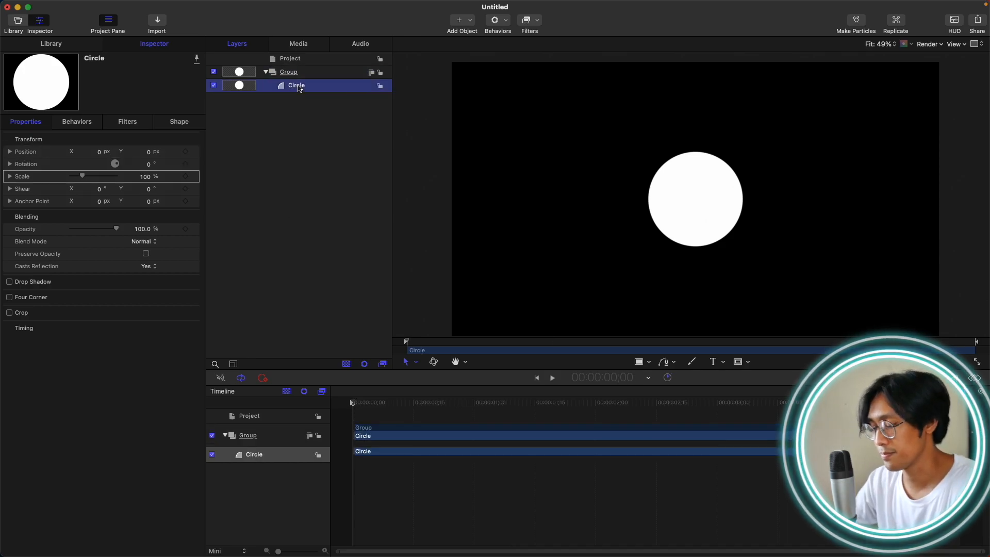
pyautogui.press('Delete')
pyautogui.click(318, 78)
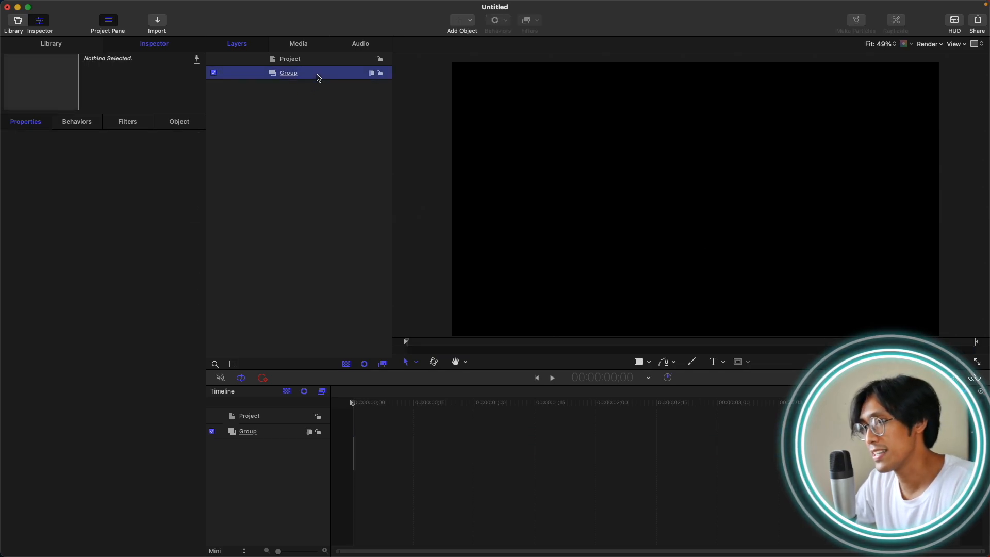
pyautogui.press('t')
pyautogui.click(567, 187)
pyautogui.write('M')
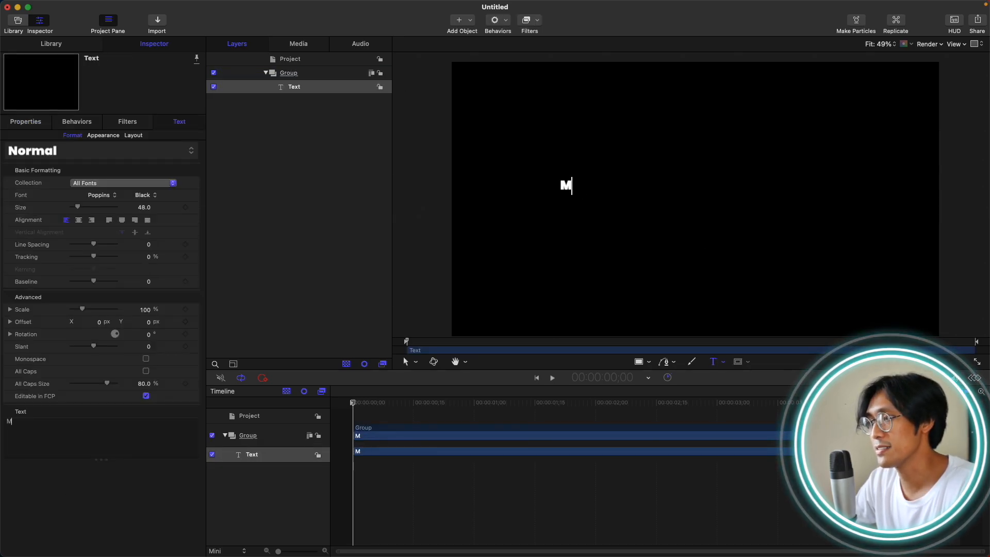
pyautogui.write('OTION TIME')
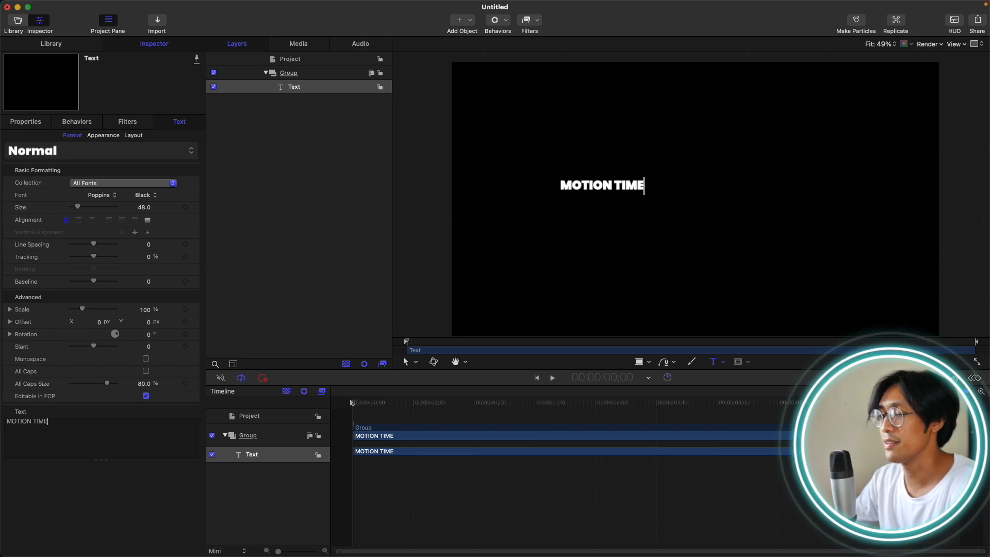
# Center-align the MOTION TIME text, set its size to 106 and reset its position to 0, 0.
pyautogui.click(79, 221)
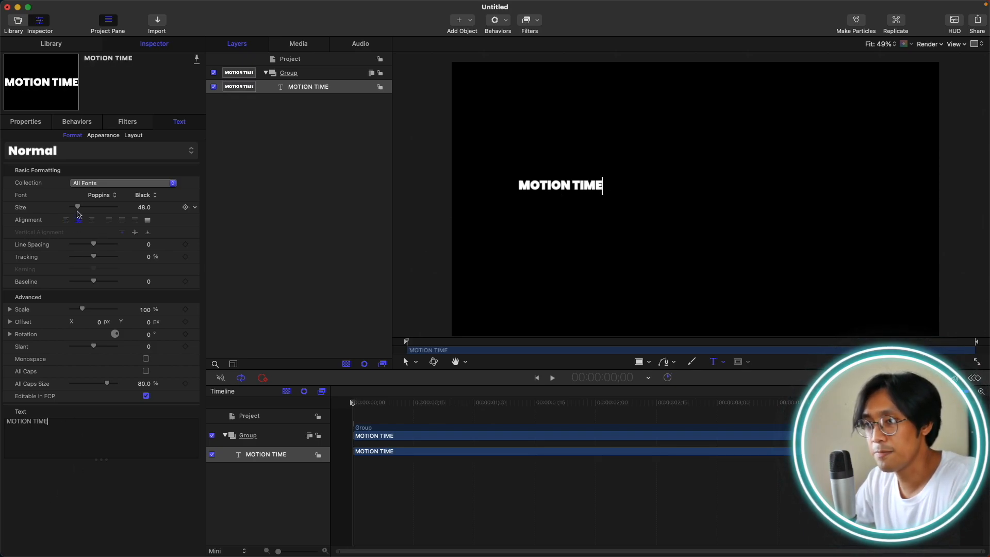
pyautogui.moveTo(77, 207); pyautogui.dragTo(87, 209)
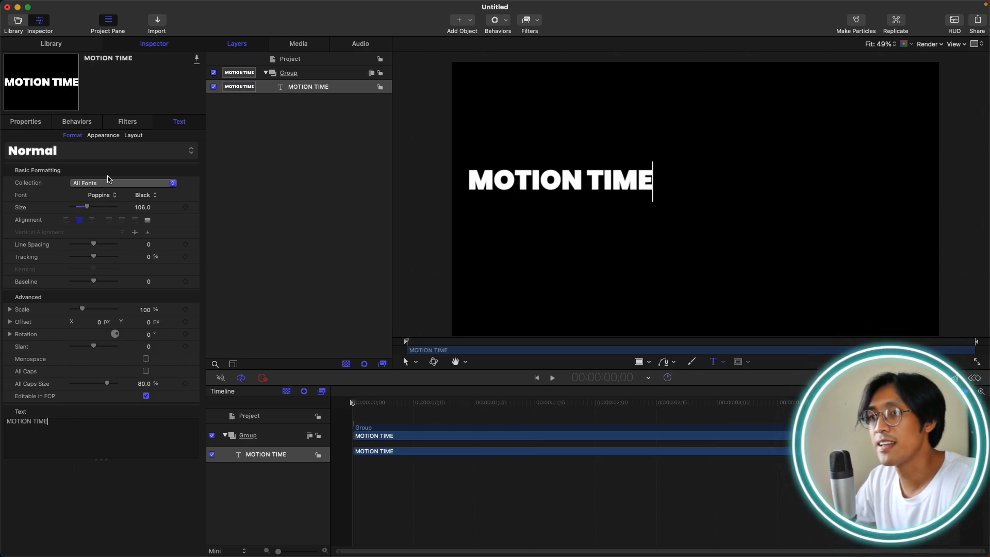
pyautogui.click(41, 124)
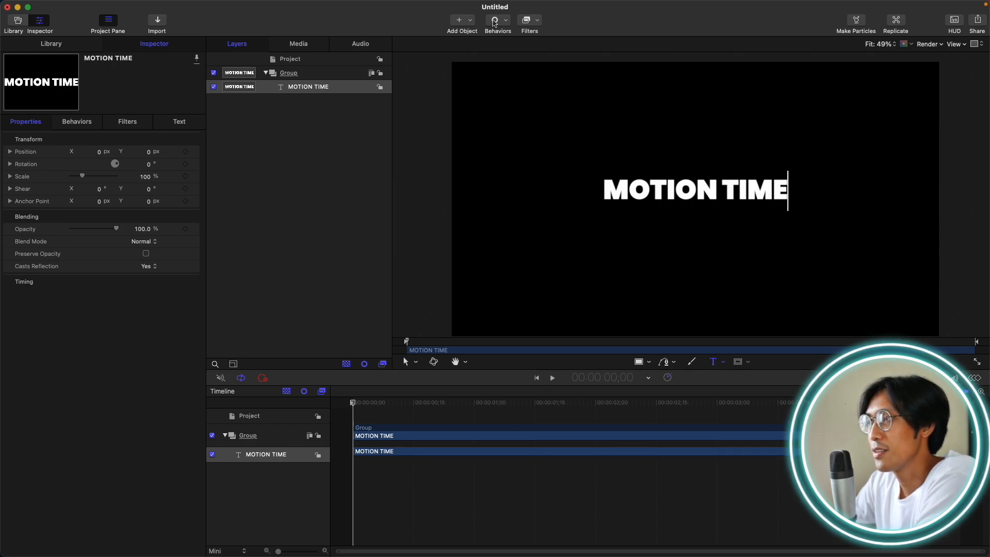
# Apply the Text Animation behavior Sequence Text to the MOTION TIME text.
pyautogui.click(507, 25)
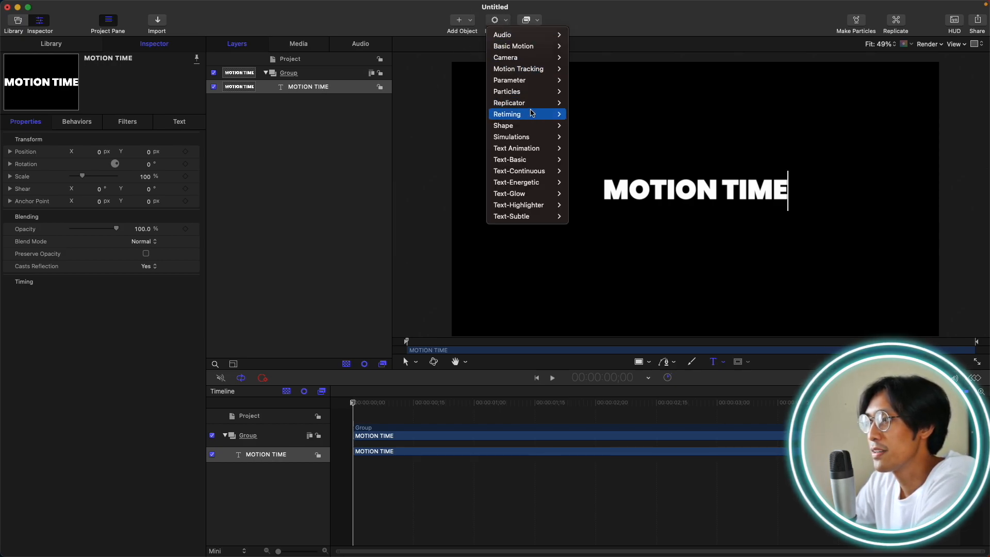
pyautogui.moveTo(532, 147)
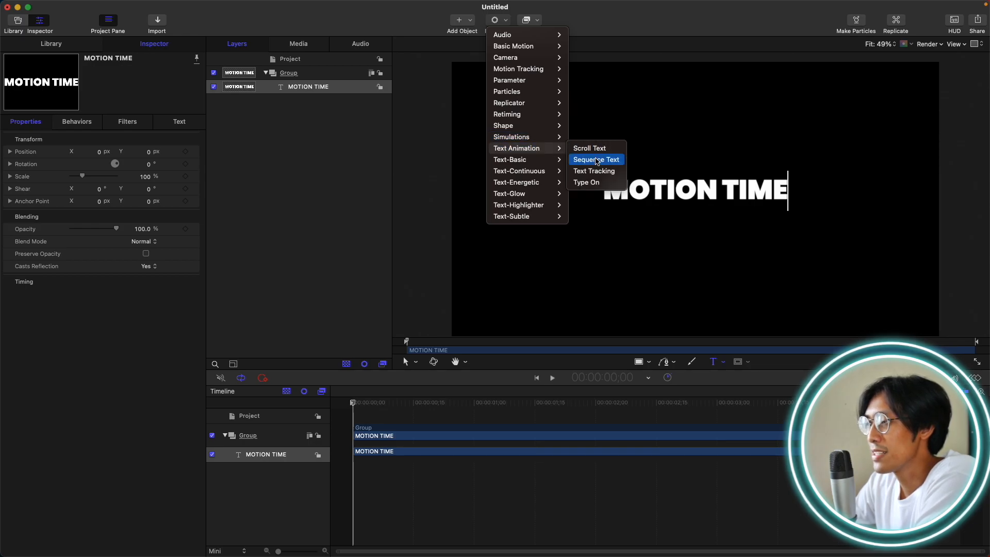
pyautogui.moveTo(518, 163)
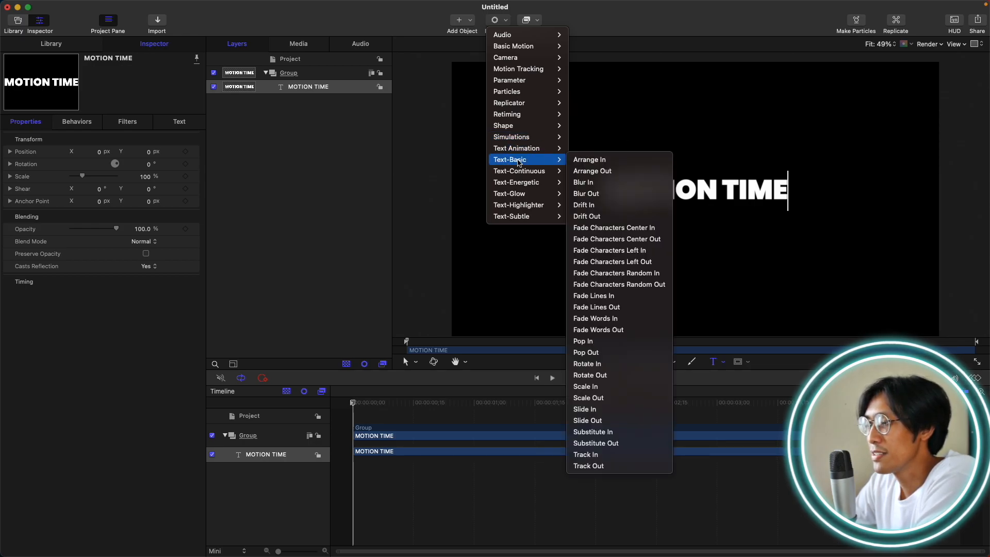
pyautogui.moveTo(522, 216)
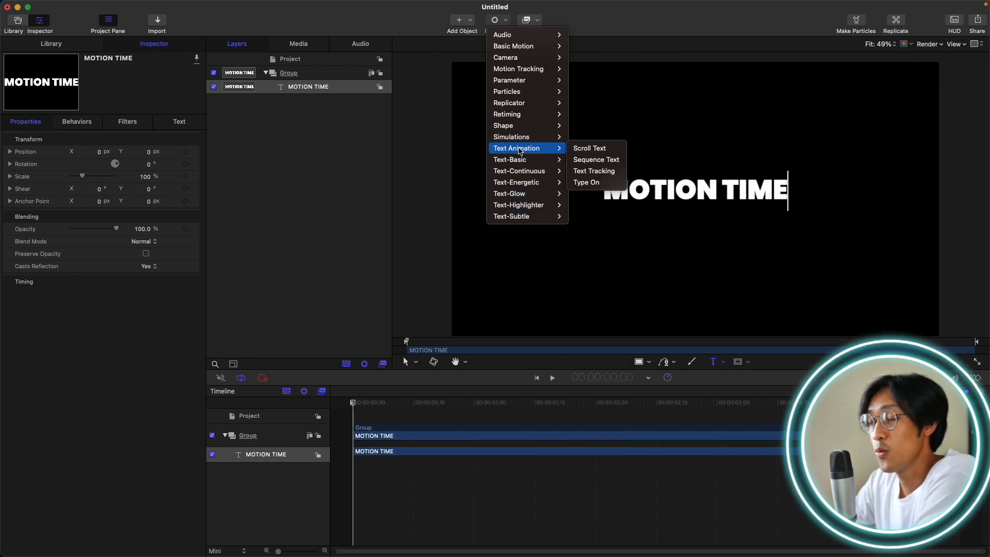
pyautogui.click(596, 160)
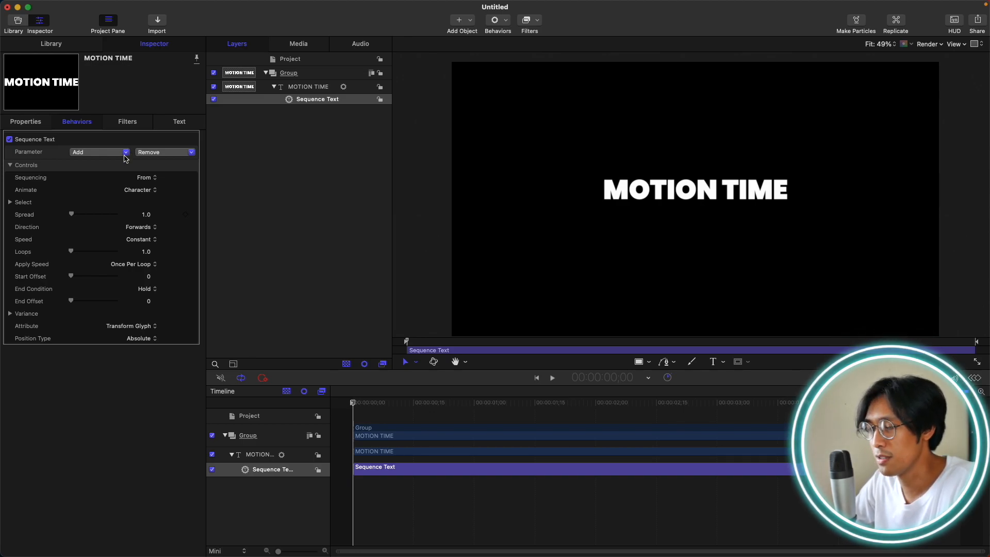
# Add the Position and Opacity format parameters to the Sequence Text behavior.
pyautogui.click(125, 153)
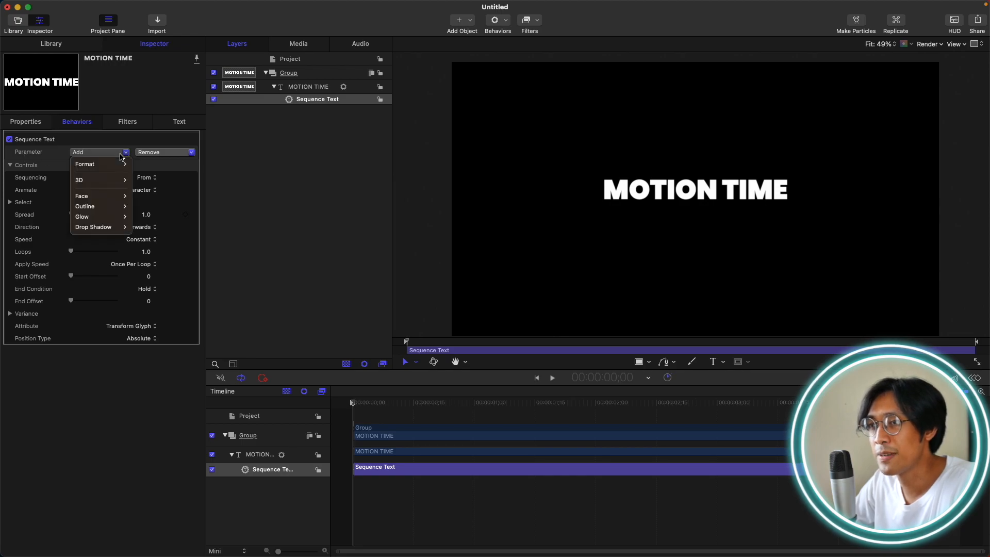
pyautogui.moveTo(87, 164)
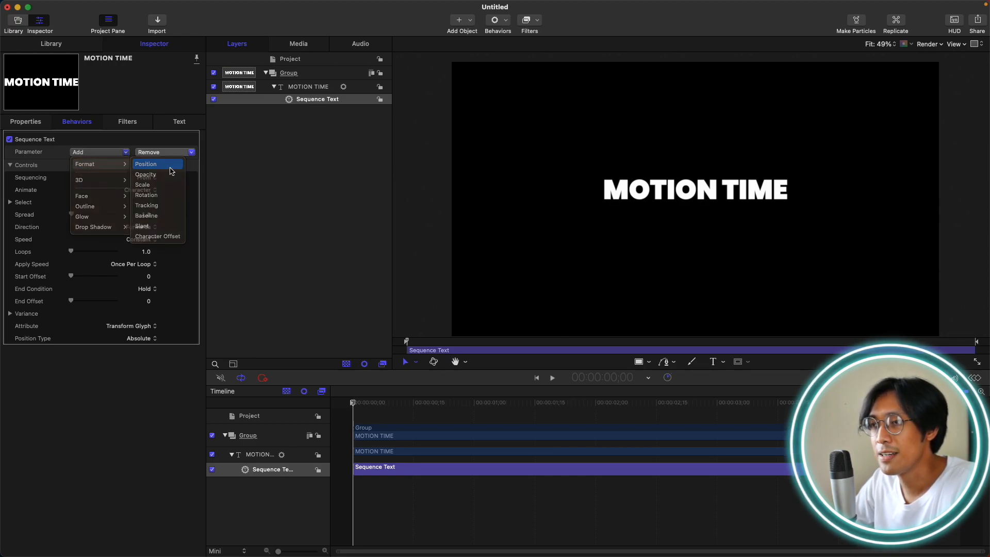
pyautogui.click(171, 172)
pyautogui.click(102, 178)
pyautogui.moveTo(103, 188)
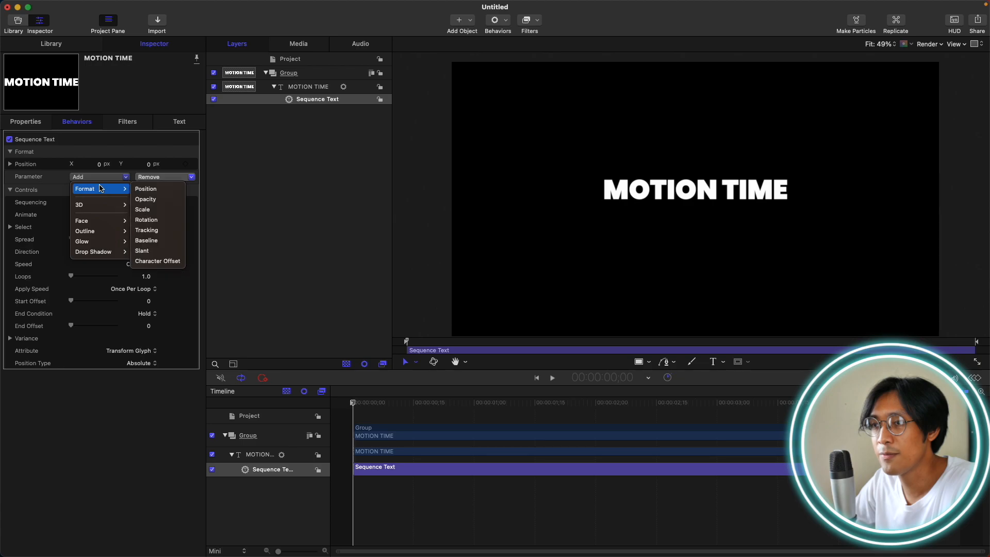
pyautogui.click(140, 199)
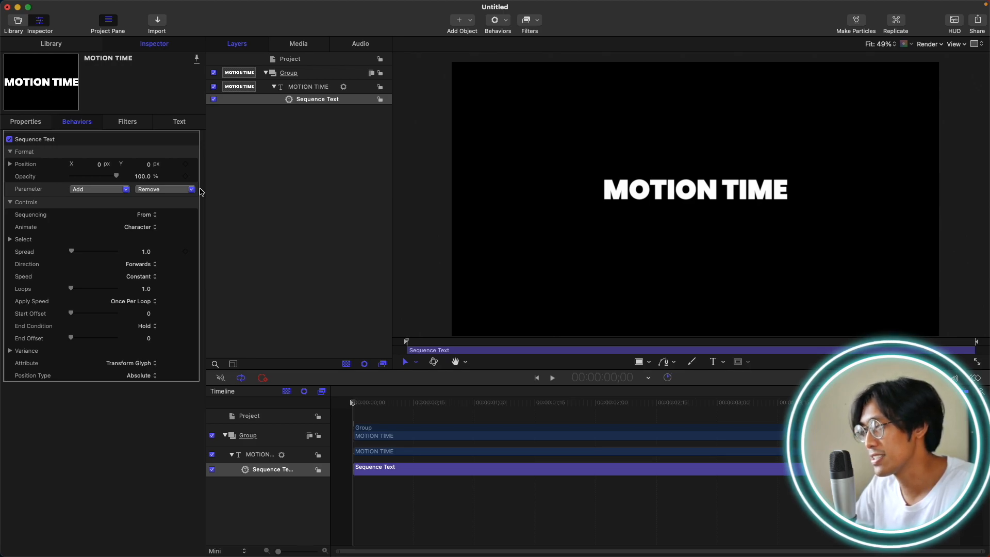
# Trim the end of the Sequence Text behavior to frame 20 and return the playhead to the first frame.
pyautogui.press('space')
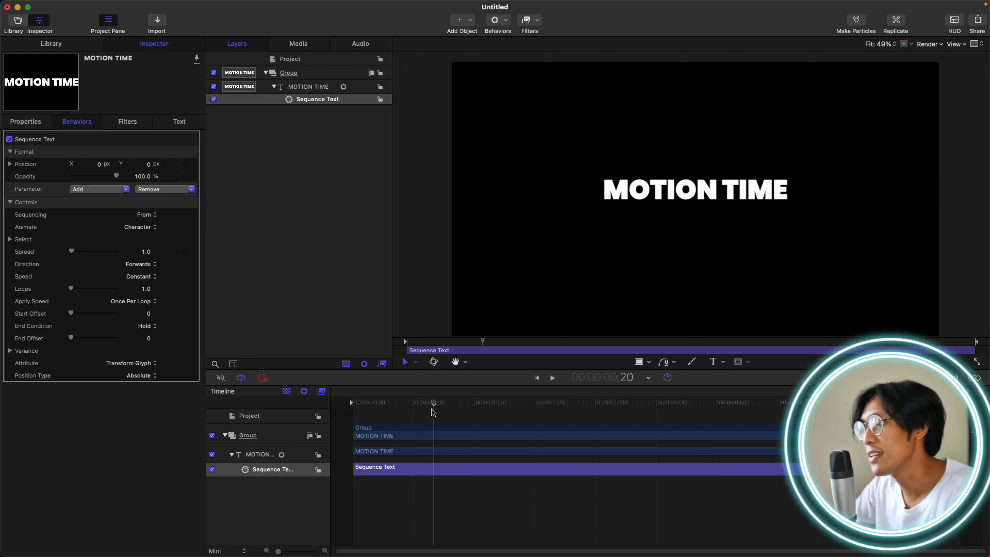
pyautogui.hotkey('alt', ']')
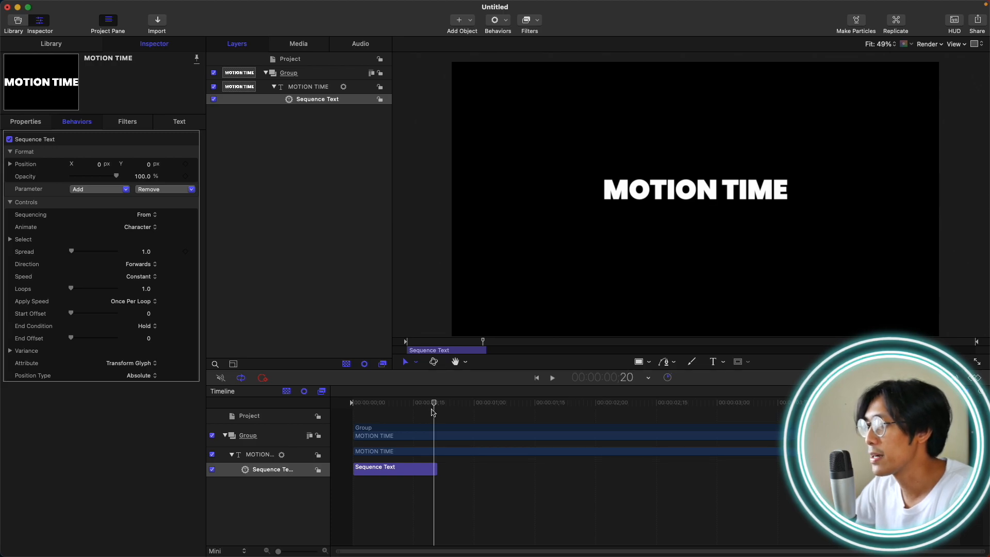
pyautogui.moveTo(435, 403); pyautogui.dragTo(348, 405)
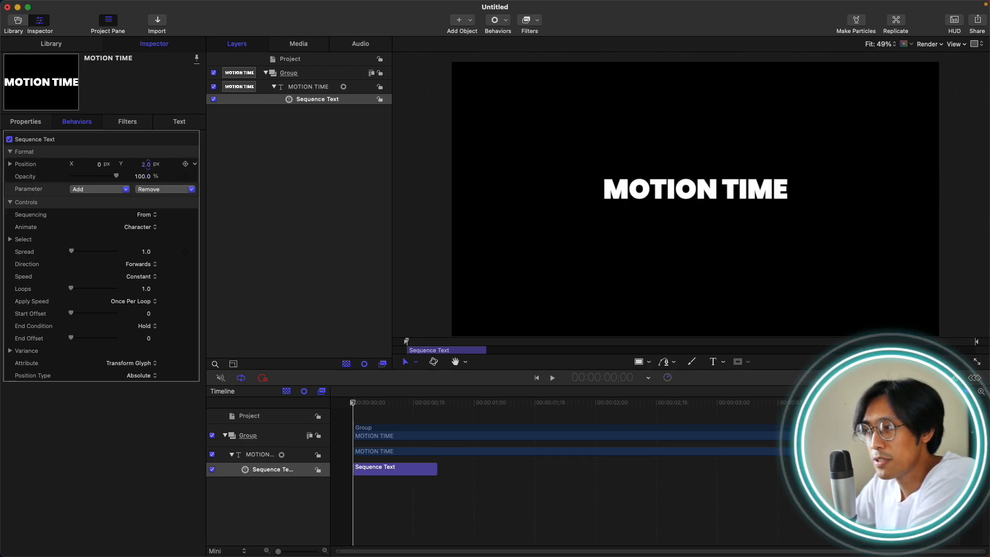
# Set the Sequence Text behavior's Position Y to -262 px and its Opacity to 0%.
pyautogui.click(148, 165)
pyautogui.write('-211')
pyautogui.press('Return')
pyautogui.moveTo(144, 164); pyautogui.dragTo(3, 188)
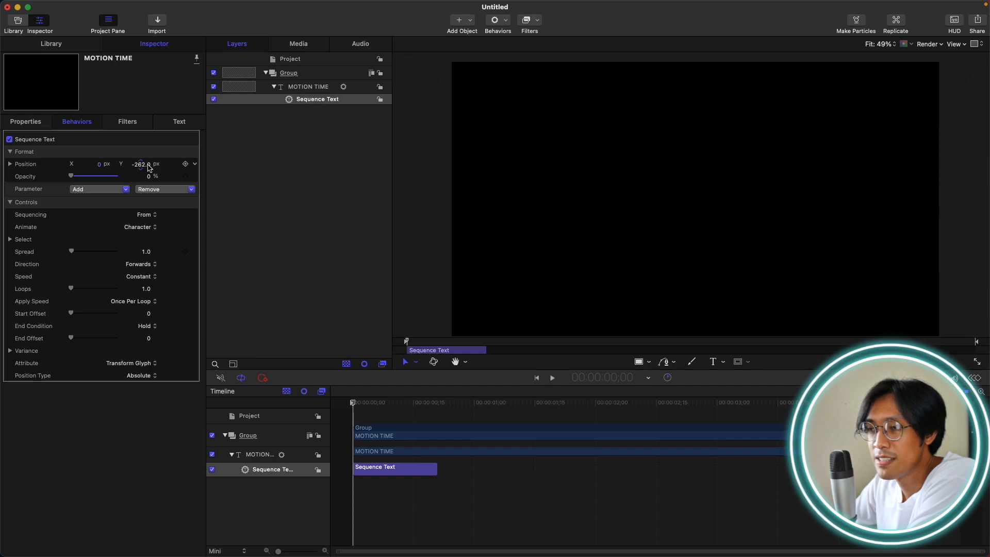
# Preview the sequenced text animation and delete the MOTION TIME text layer.
pyautogui.press('space')
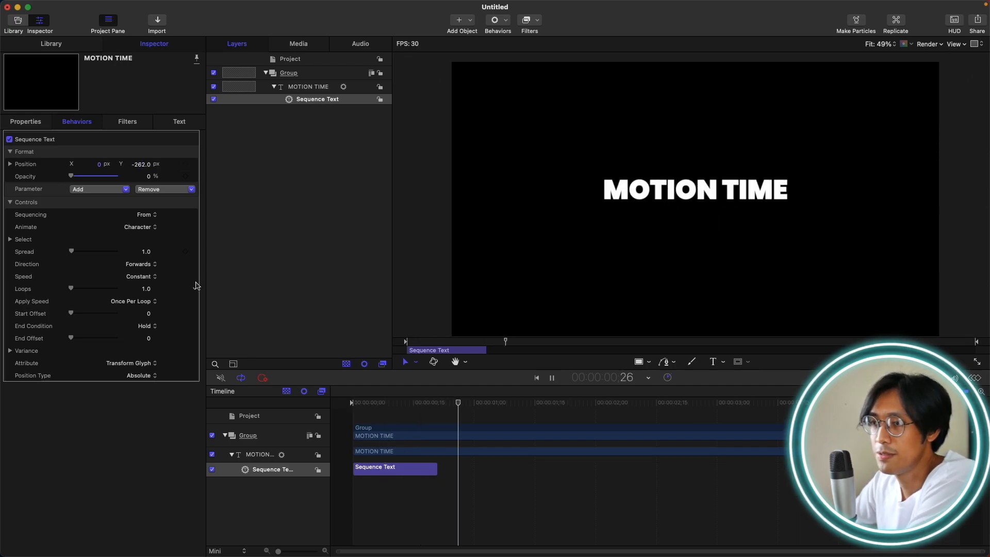
pyautogui.press('space')
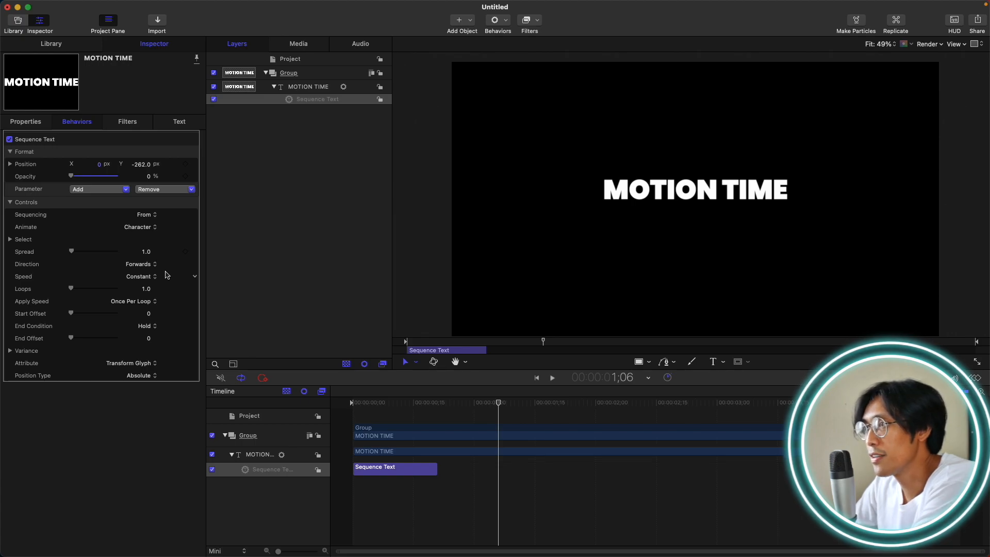
pyautogui.click(298, 90)
pyautogui.press('Delete')
# Draw a large circle in the group, reset its position to the canvas center and return the playhead to the first frame.
pyautogui.click(319, 74)
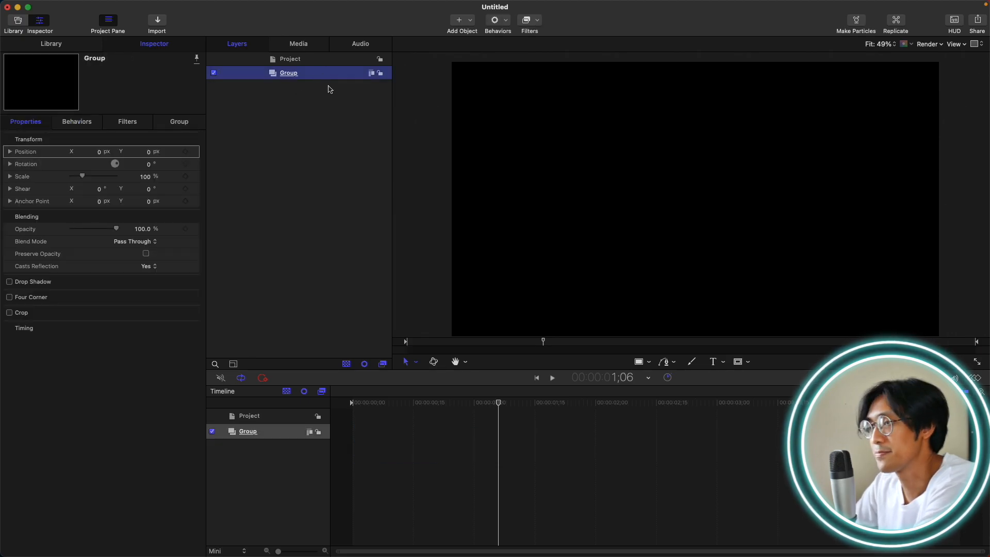
pyautogui.press('c')
pyautogui.moveTo(549, 136); pyautogui.dragTo(714, 300)
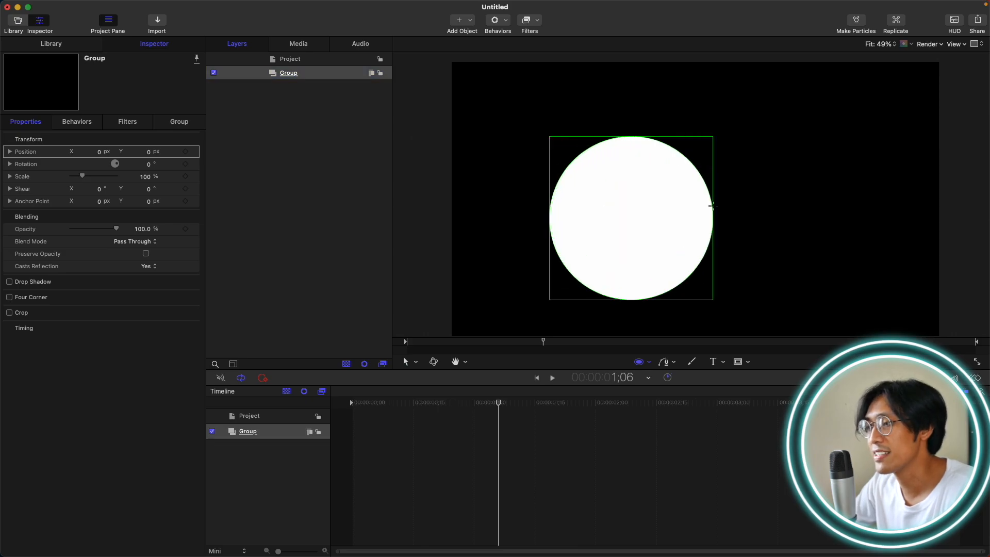
pyautogui.click(198, 153)
pyautogui.click(209, 158)
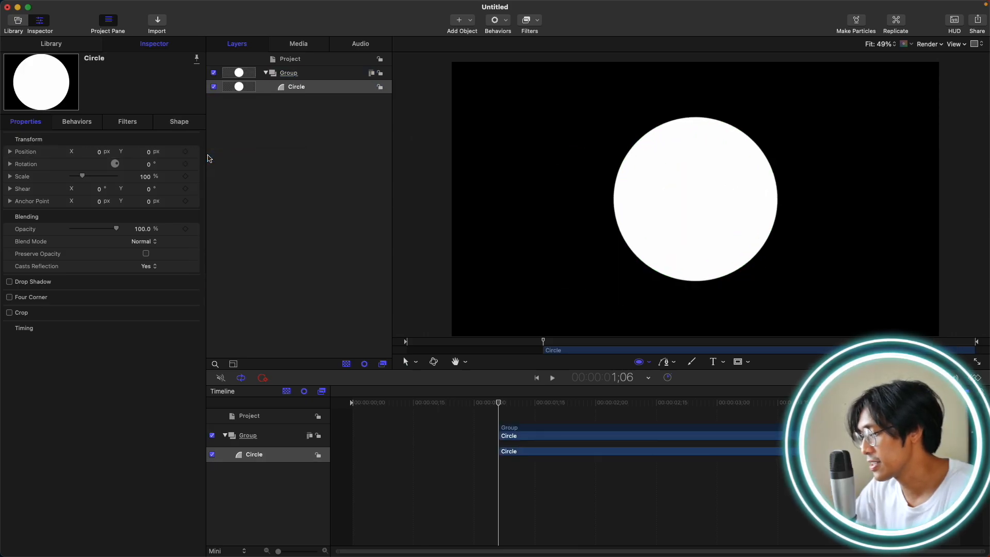
pyautogui.press('Home')
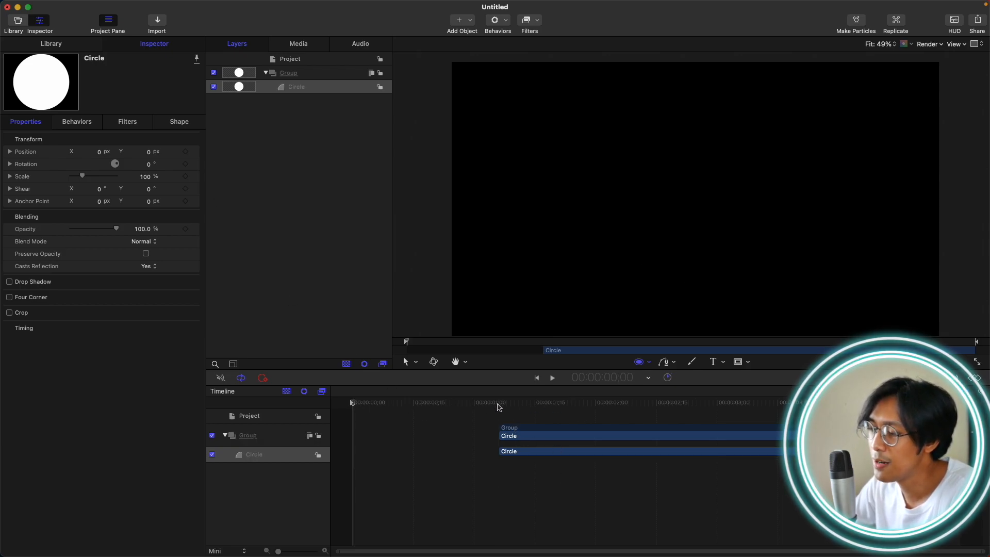
# Move the circle layer to start at the first frame and preview it with a Wriggle Shape behavior added.
pyautogui.hotkey('shift', '[')
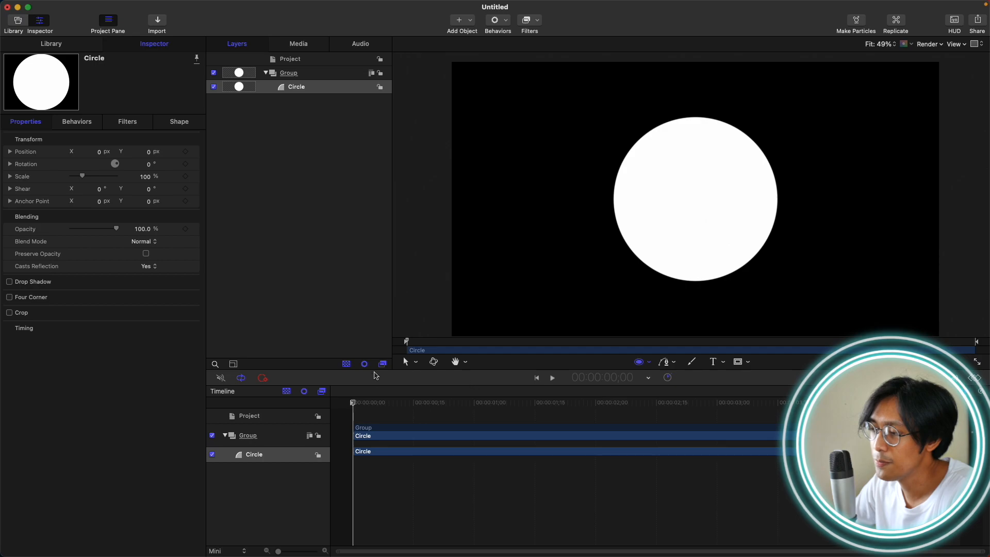
pyautogui.click(496, 20)
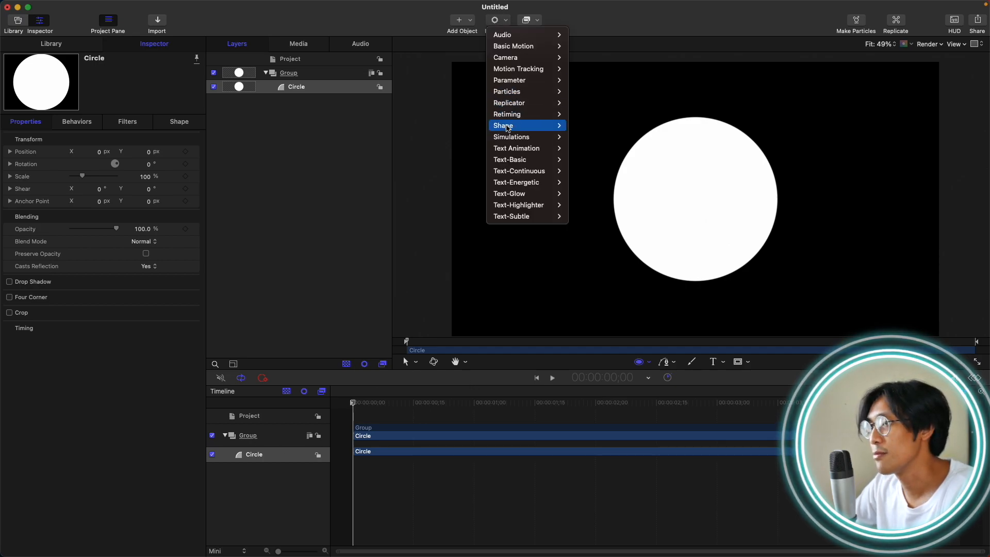
pyautogui.moveTo(508, 128)
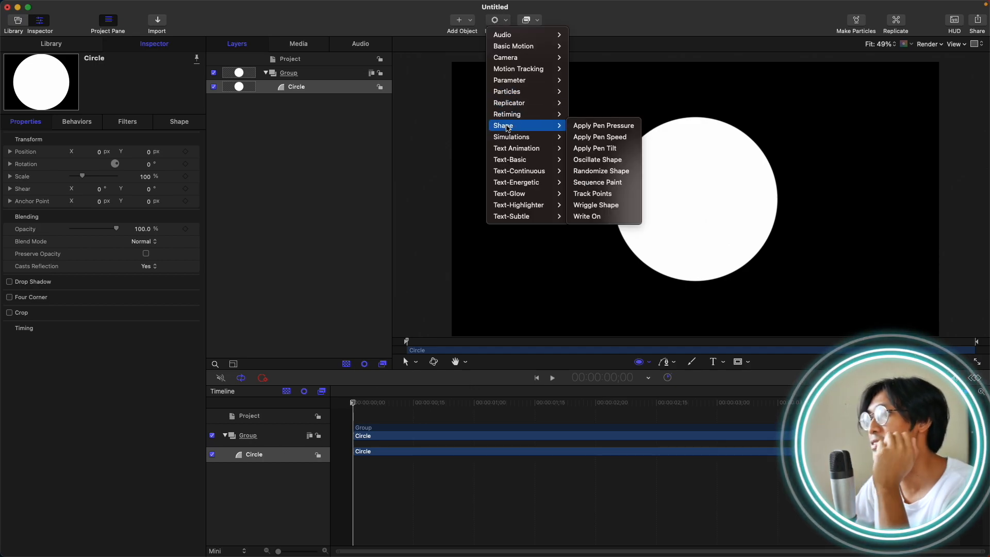
pyautogui.click(596, 205)
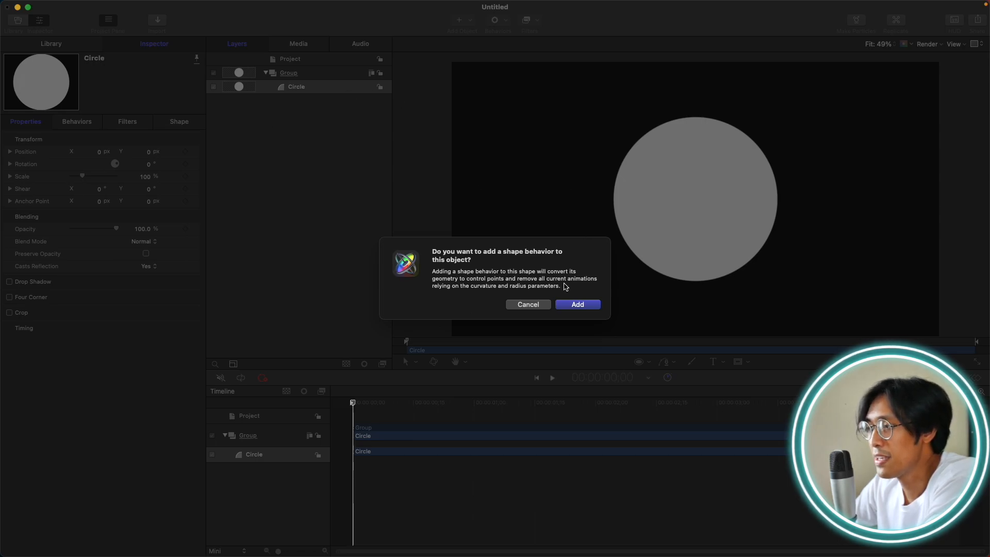
pyautogui.click(579, 304)
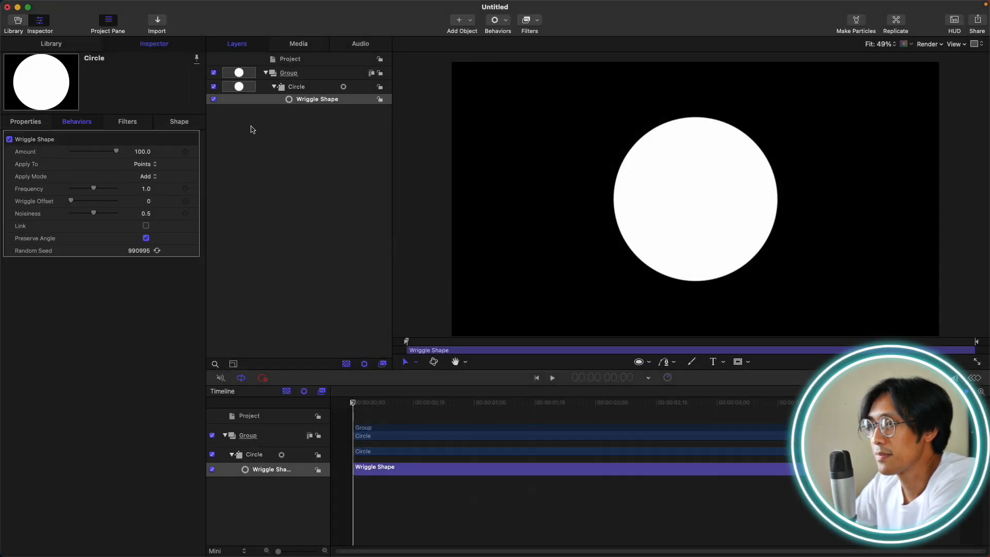
pyautogui.press('space')
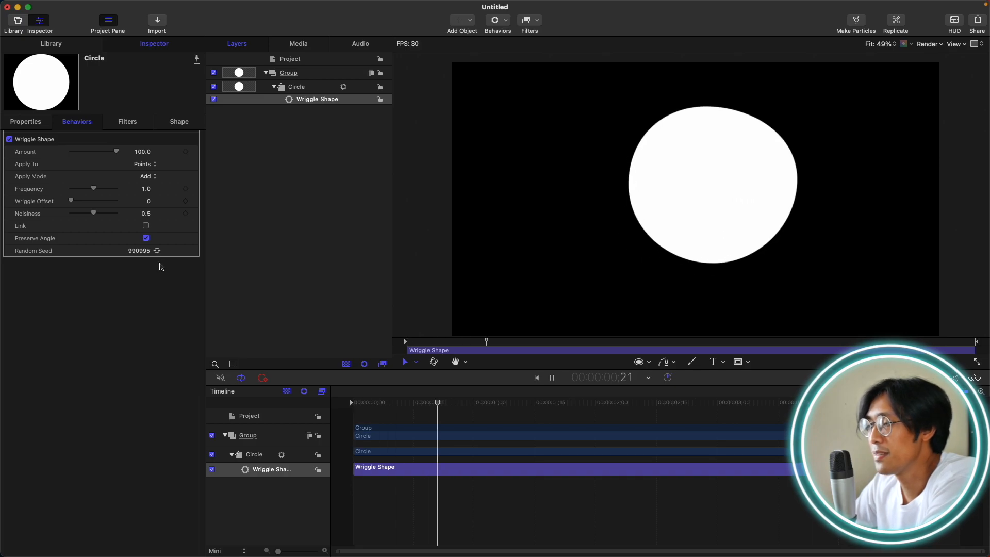